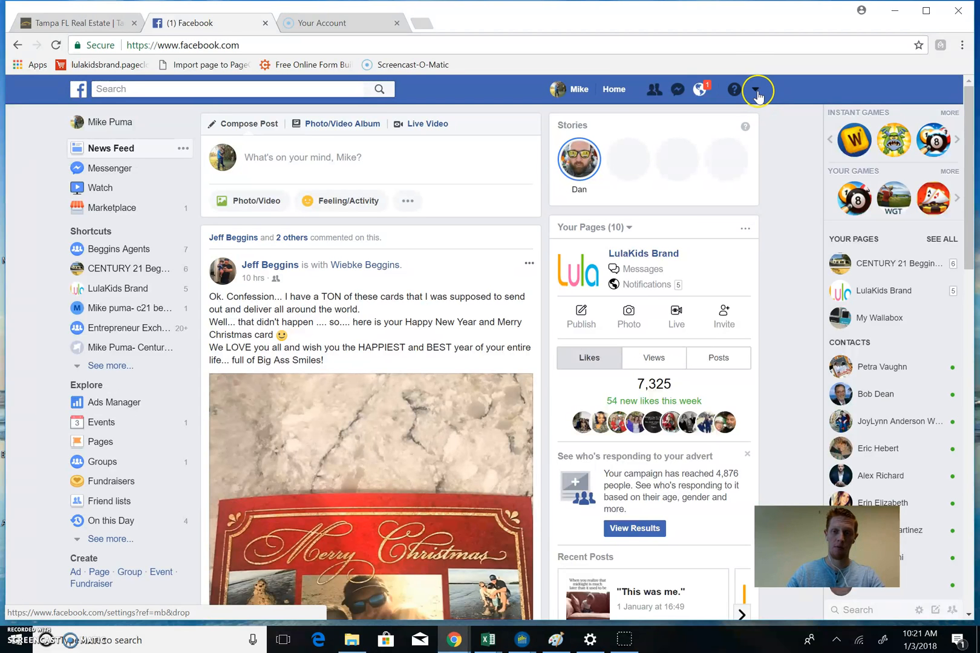
Start creating a new ad and choose to start again instead of continuing the saved draft
{"action": "left_click", "coordinate": [756, 91]}
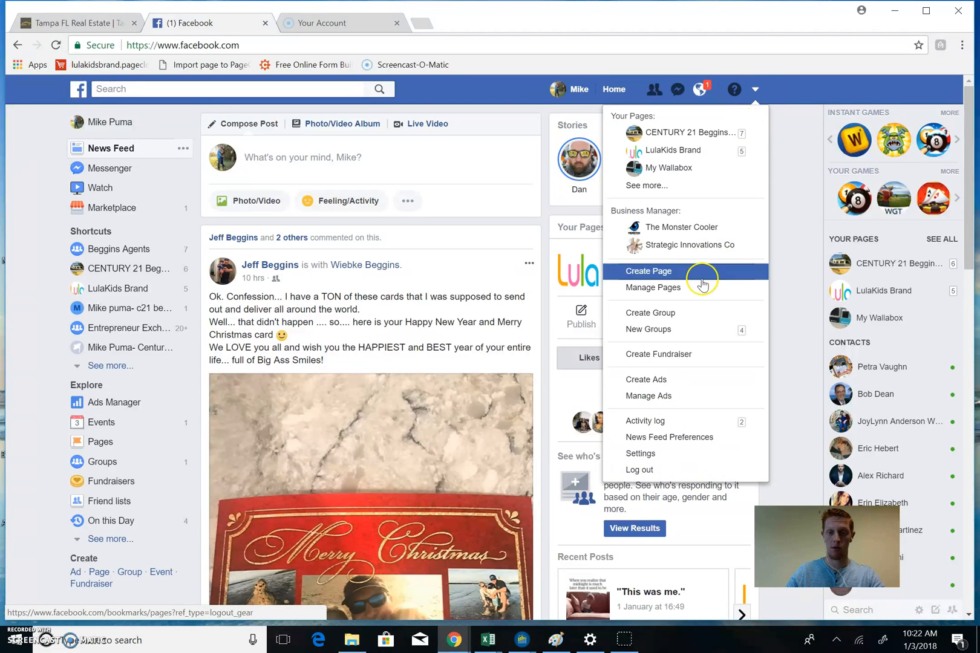
{"action": "left_click", "coordinate": [658, 382]}
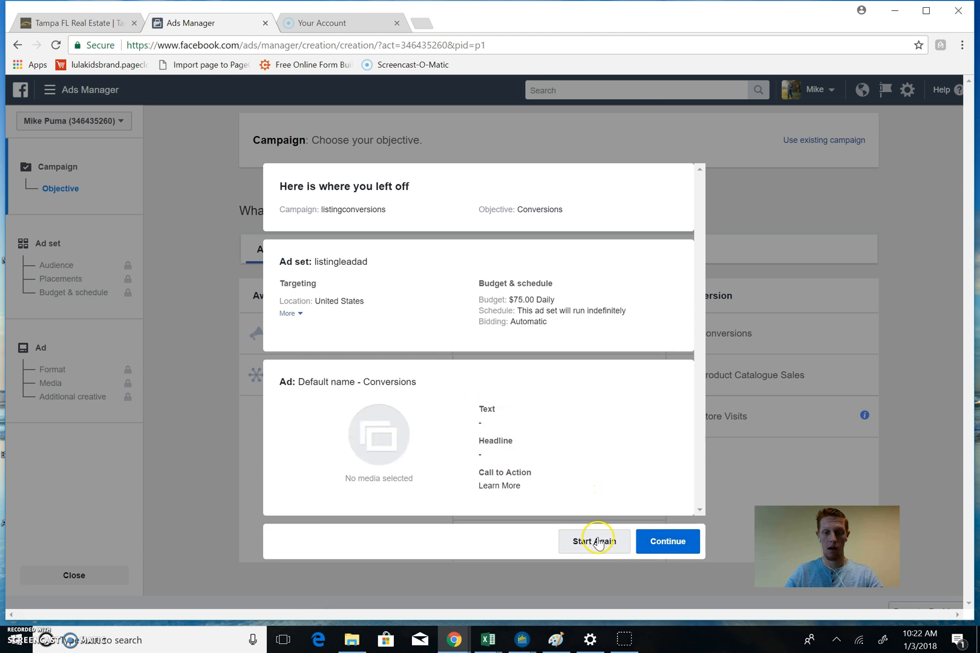
{"action": "left_click", "coordinate": [595, 543]}
Switch to the c21 Beggins ad account and start again rather than continuing its saved campaign draft
{"action": "left_click", "coordinate": [61, 124]}
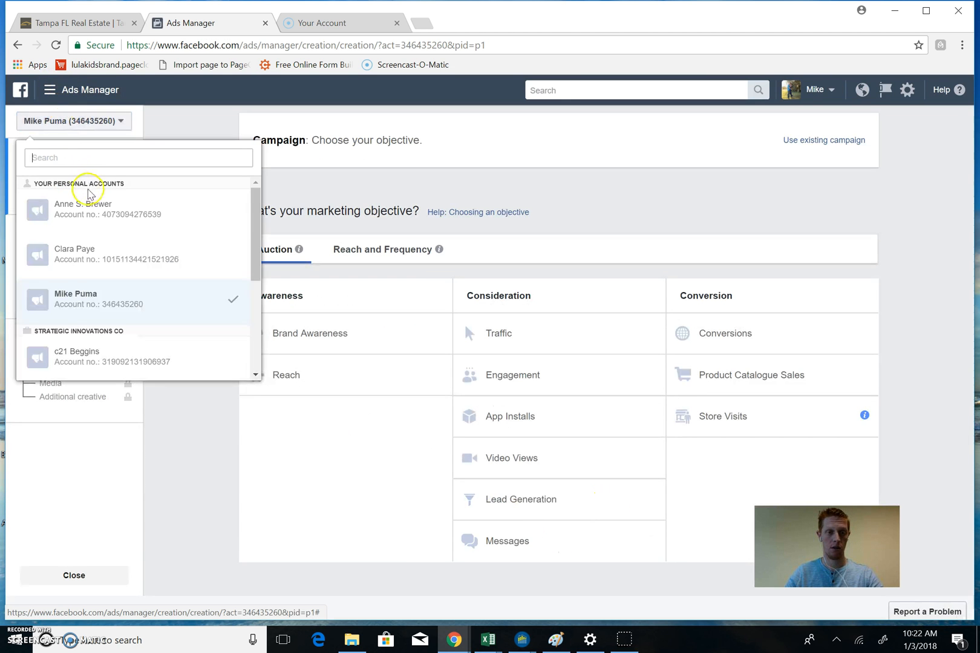
{"action": "scroll", "coordinate": [105, 284], "scroll_direction": "down", "scroll_amount": 3}
{"action": "scroll", "coordinate": [102, 243], "scroll_direction": "up", "scroll_amount": 2}
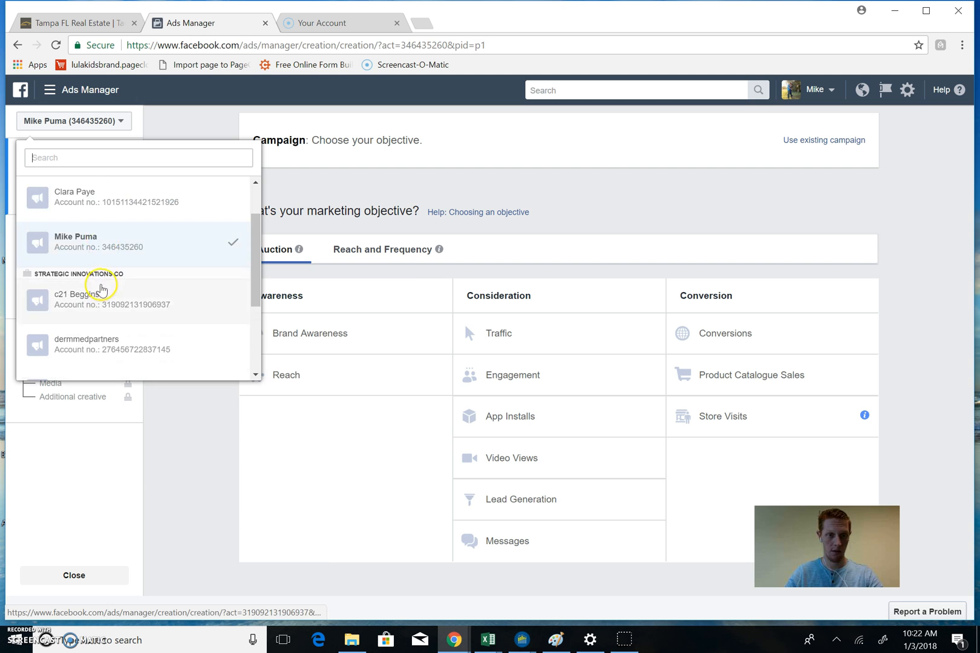
{"action": "left_click", "coordinate": [101, 278]}
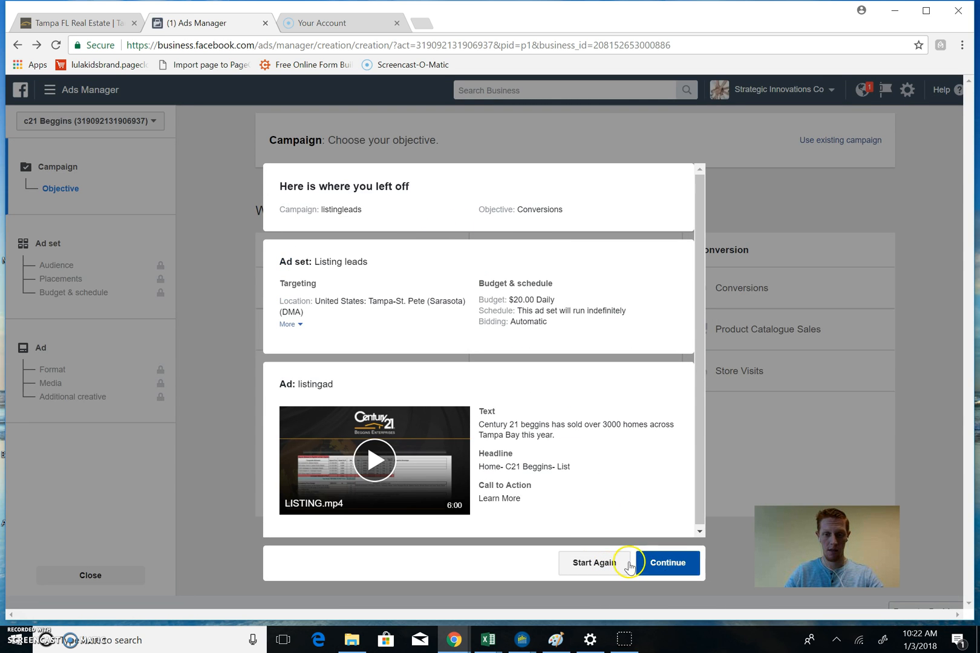
{"action": "left_click", "coordinate": [623, 564]}
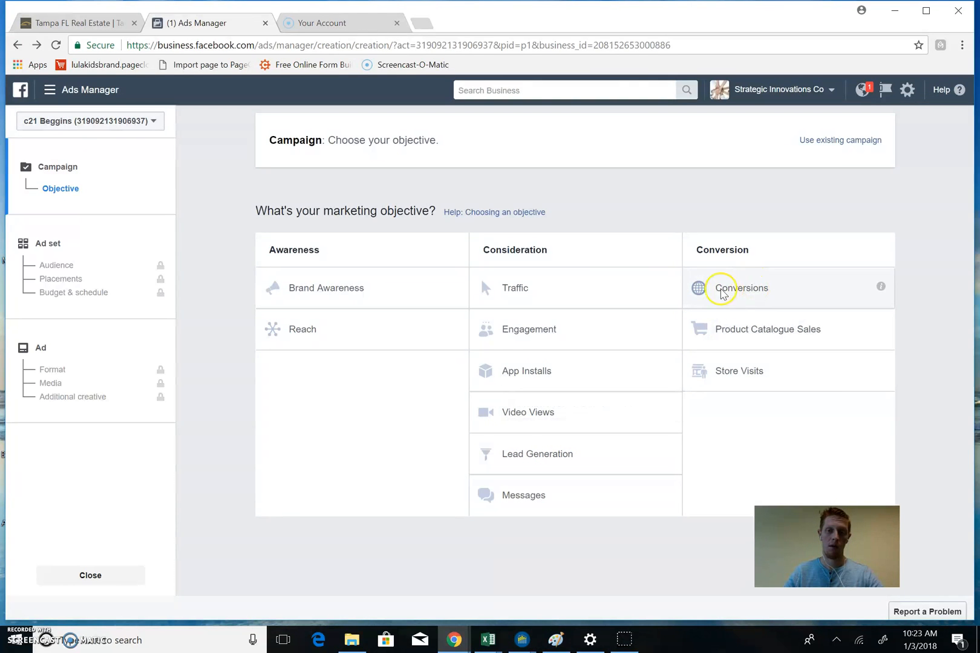
Choose Conversions as the marketing objective and name the campaign "listingleads"
{"action": "left_click", "coordinate": [737, 290]}
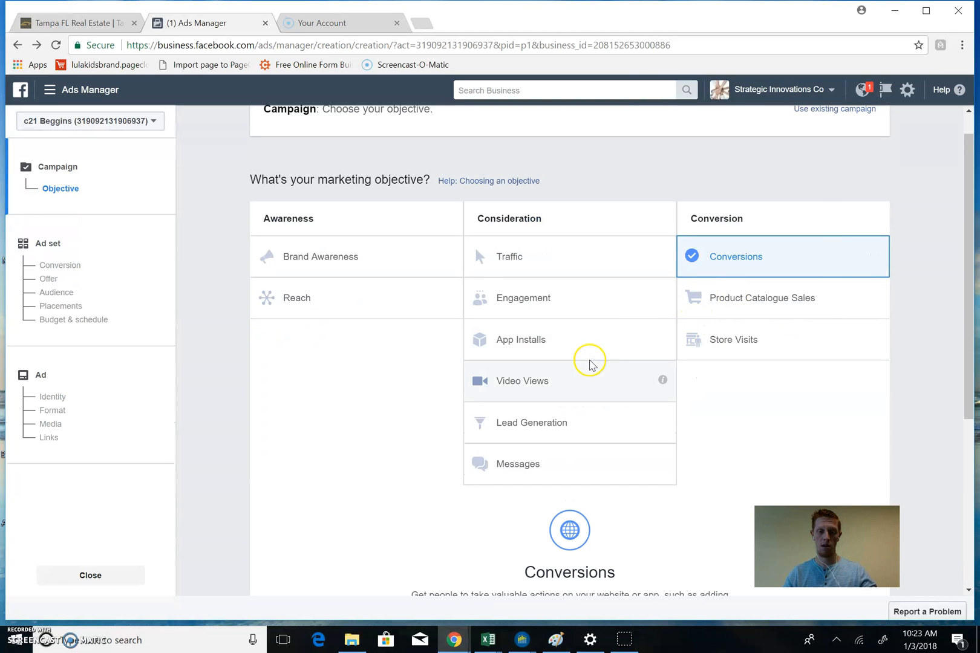
{"action": "scroll", "coordinate": [588, 357], "scroll_direction": "down", "scroll_amount": 1}
{"action": "scroll", "coordinate": [588, 361], "scroll_direction": "down", "scroll_amount": 4}
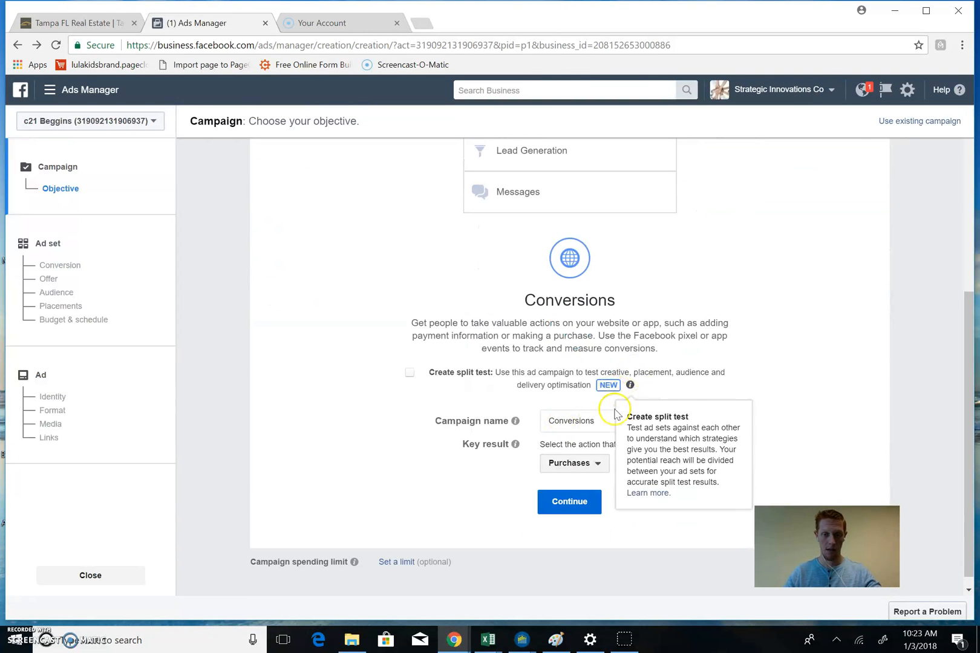
{"action": "left_click_drag", "start_coordinate": [603, 422], "coordinate": [480, 425]}
{"action": "type", "text": "listing"}
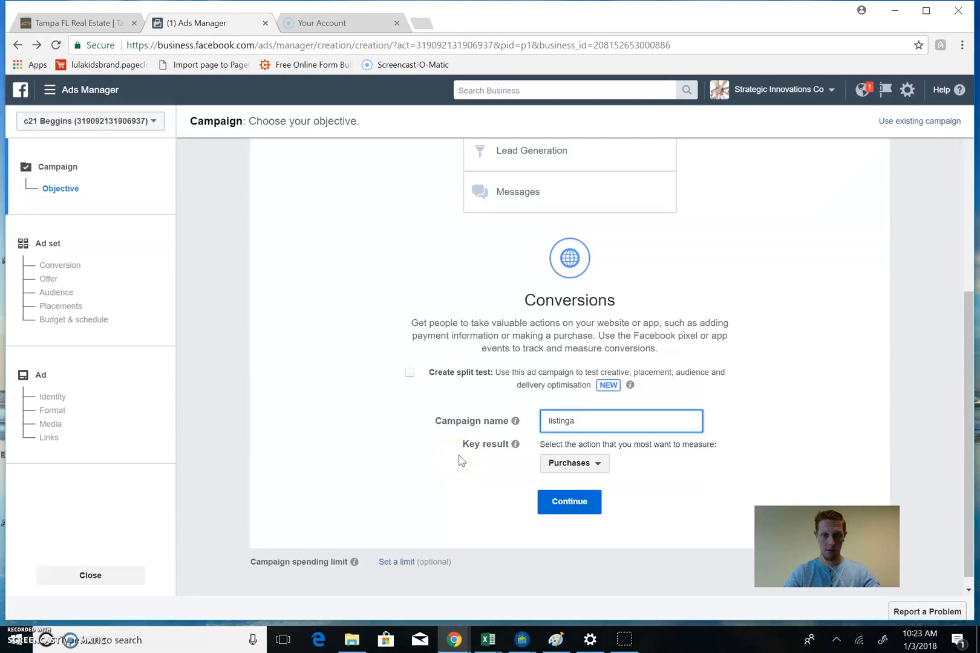
Set the campaign's key result to Leads and continue to the ad set settings
{"action": "left_click", "coordinate": [581, 462]}
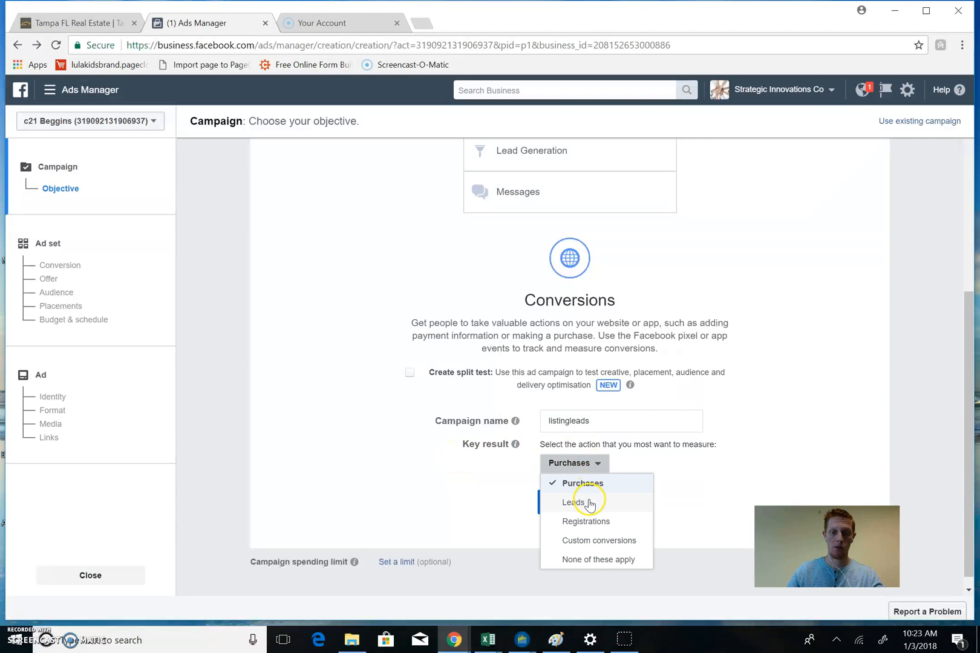
{"action": "left_click", "coordinate": [582, 508]}
{"action": "left_click", "coordinate": [574, 504]}
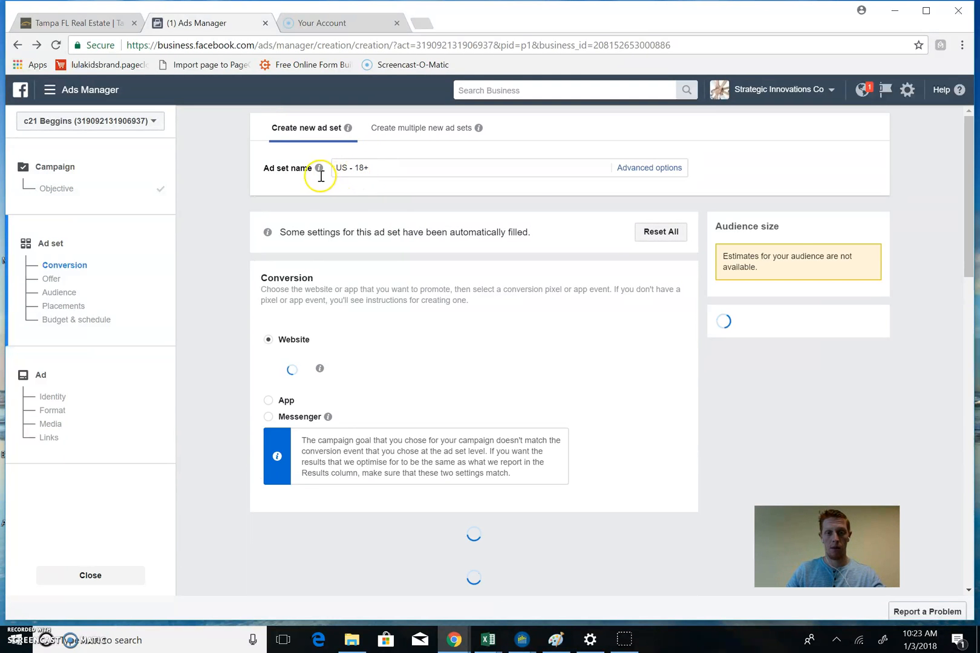
Name the ad set "listingleads" and select the c21 Beggins pixel's Lead event as the website conversion
{"action": "left_click", "coordinate": [399, 168]}
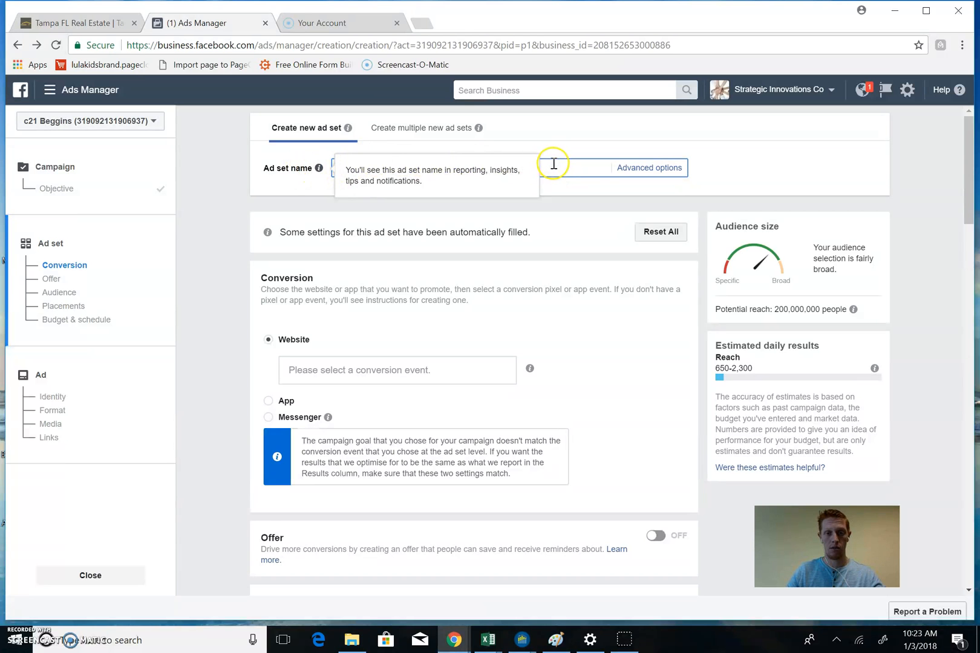
{"action": "scroll", "coordinate": [466, 287], "scroll_direction": "down", "scroll_amount": 4}
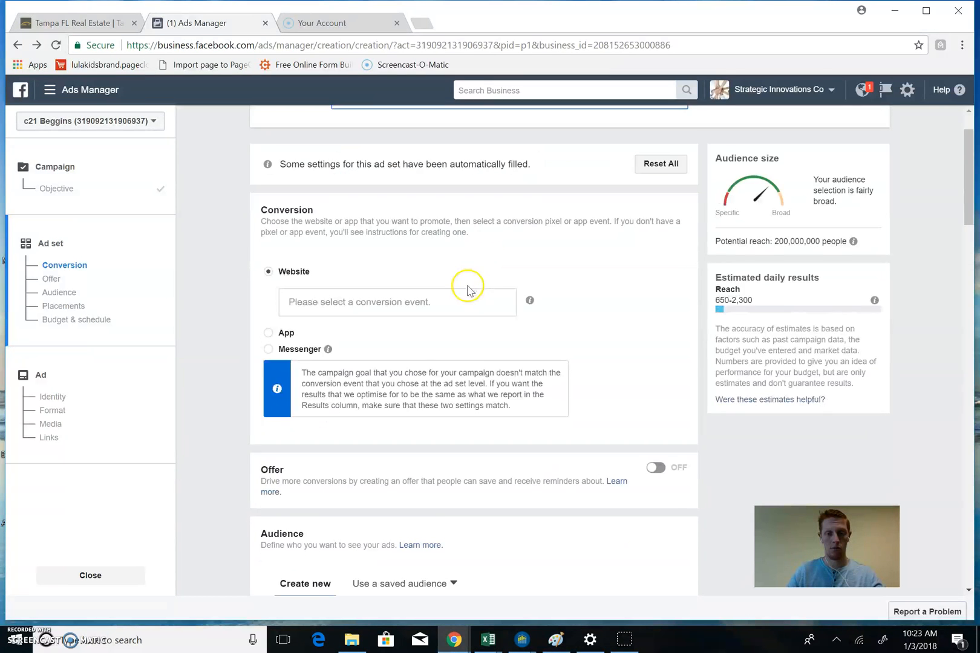
{"action": "scroll", "coordinate": [431, 217], "scroll_direction": "up", "scroll_amount": 5}
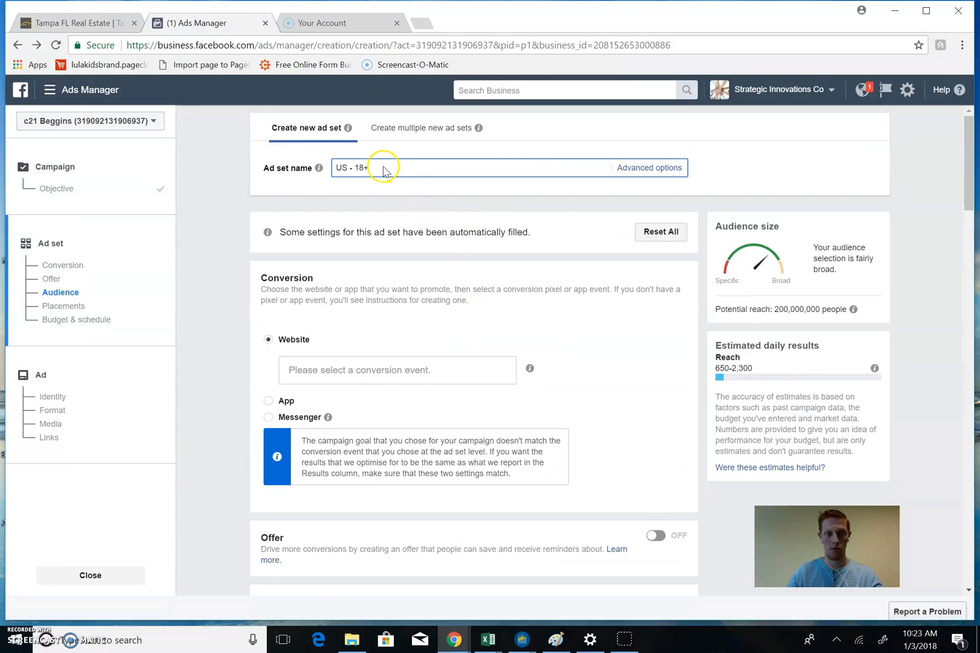
{"action": "left_click", "coordinate": [262, 175]}
{"action": "type", "text": "I"}
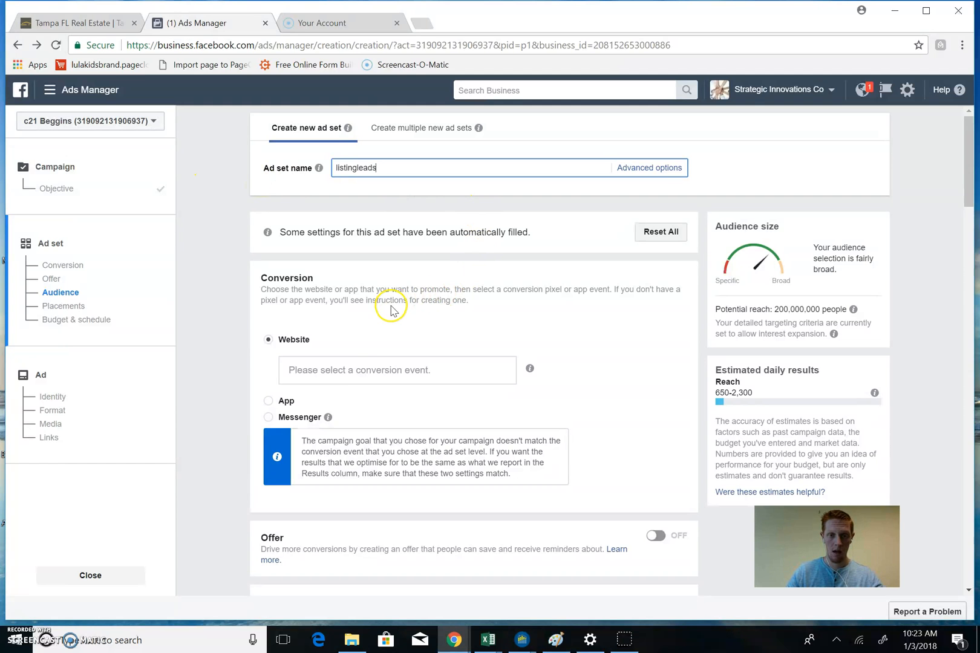
{"action": "left_click", "coordinate": [378, 368]}
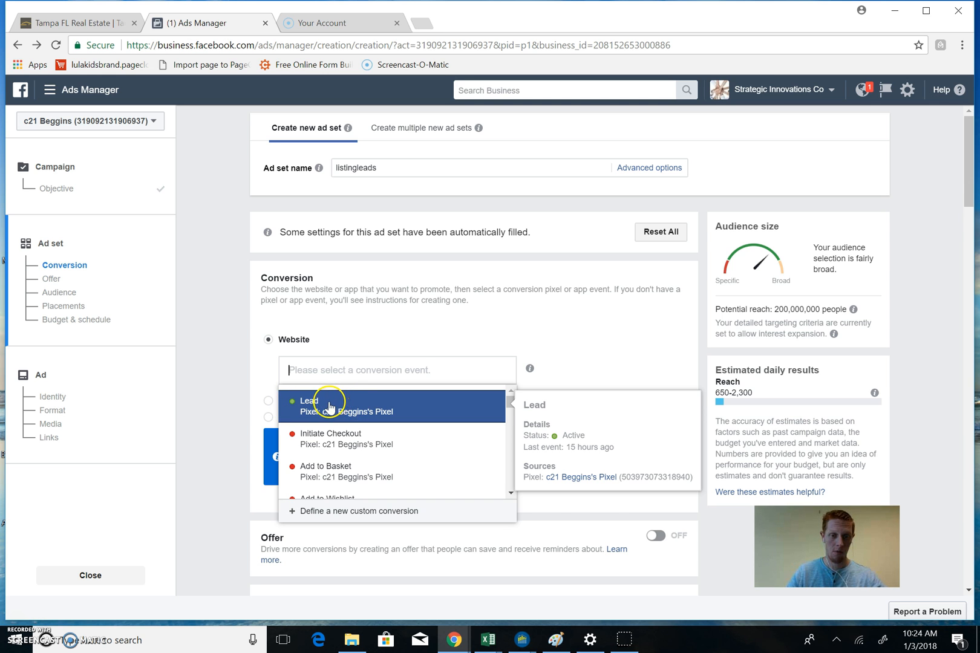
{"action": "left_click", "coordinate": [329, 407]}
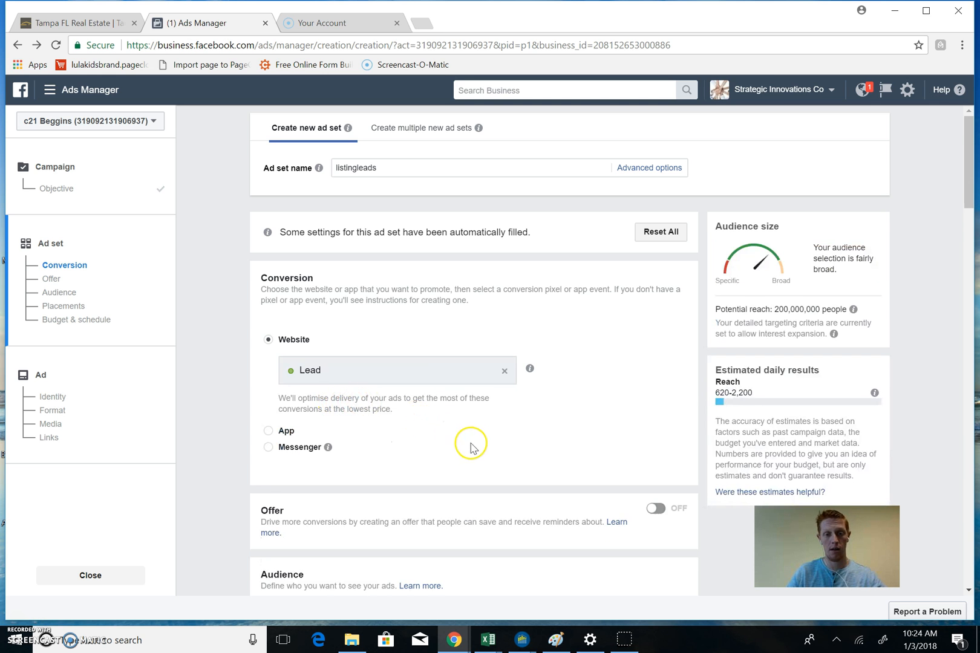
Remove United States from the new audience's targeted locations
{"action": "scroll", "coordinate": [471, 447], "scroll_direction": "down", "scroll_amount": 3}
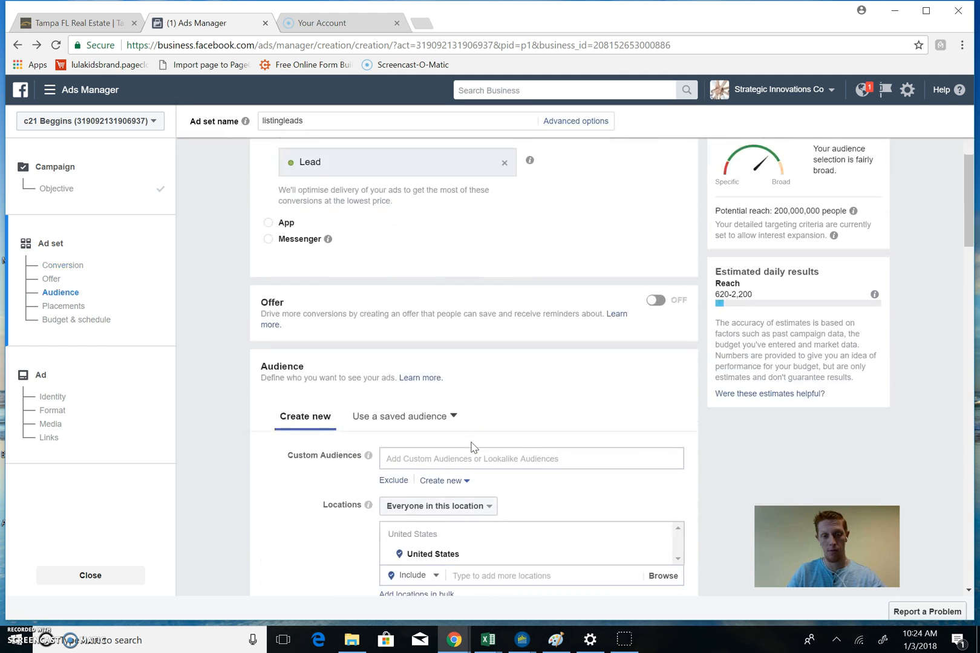
{"action": "scroll", "coordinate": [474, 447], "scroll_direction": "down", "scroll_amount": 3}
{"action": "left_click", "coordinate": [449, 256]}
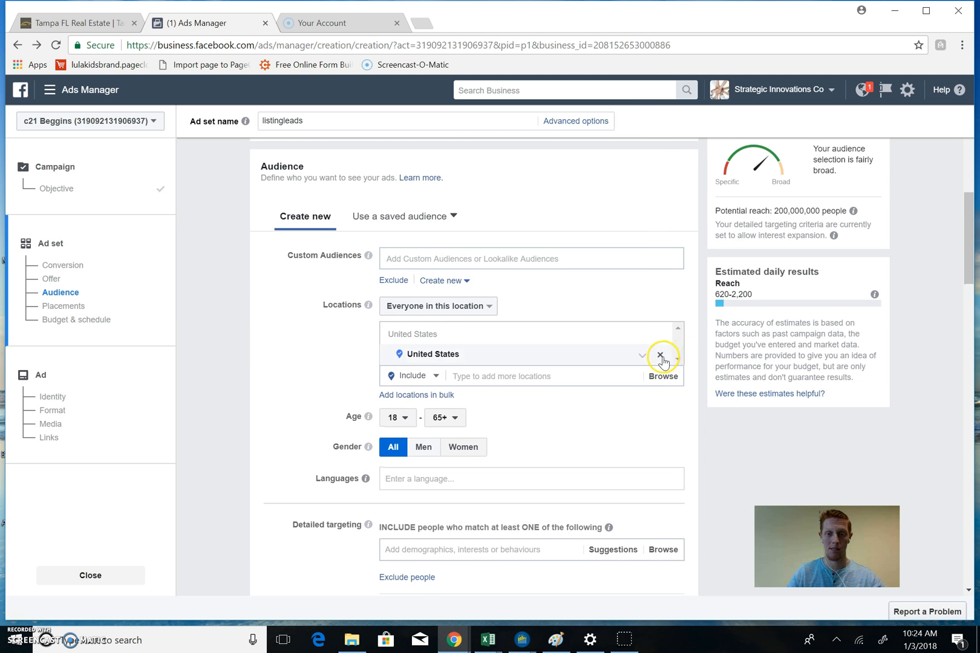
{"action": "left_click", "coordinate": [661, 358]}
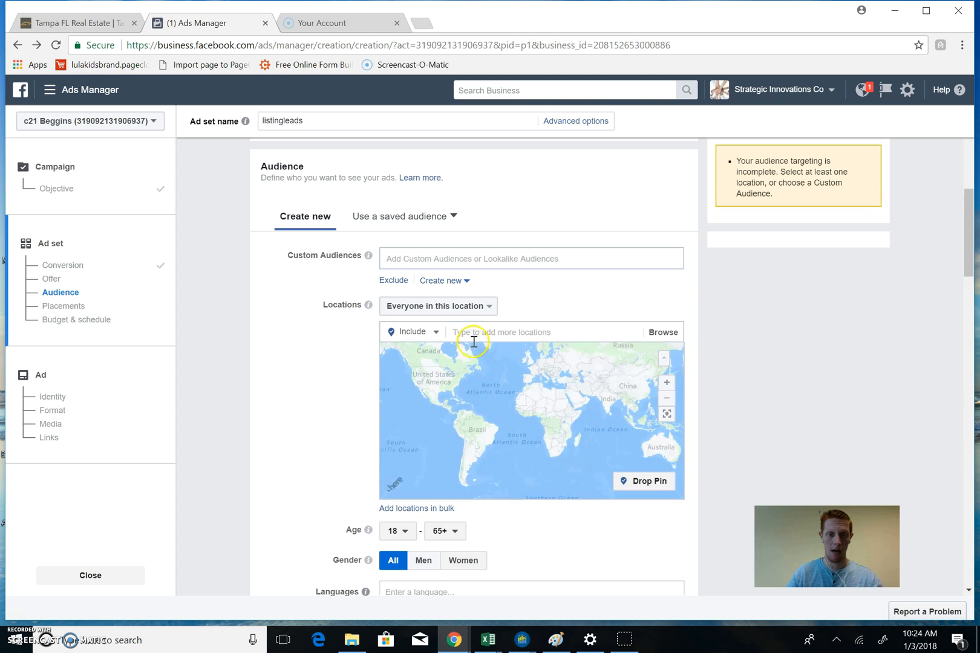
Look up 33543 and tampa as audience locations, and include the Tampa-St. Pete (Sarasota), DMA market
{"action": "left_click", "coordinate": [476, 336]}
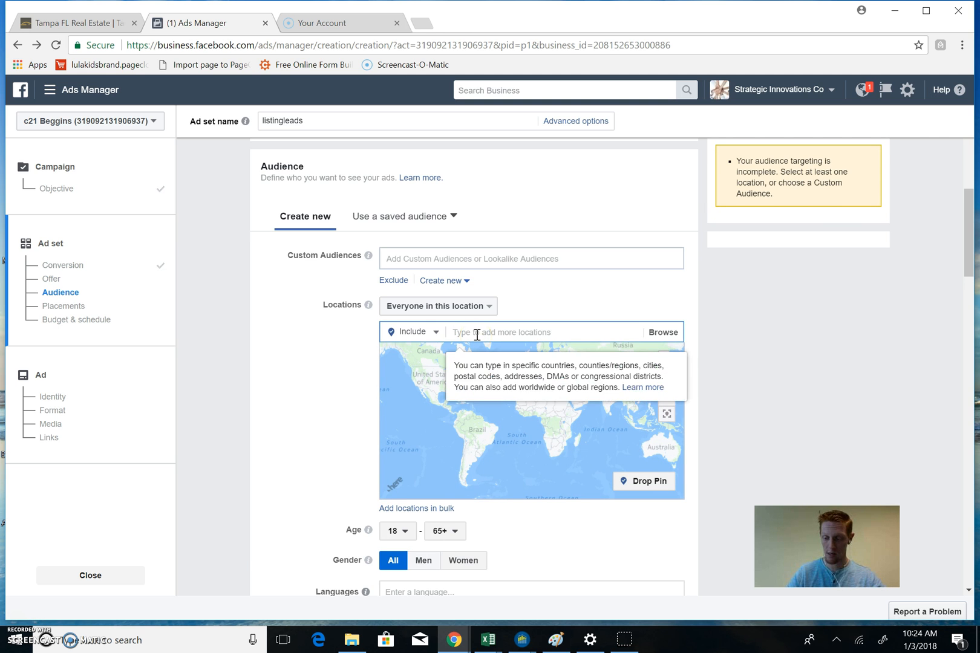
{"action": "type", "text": "33543"}
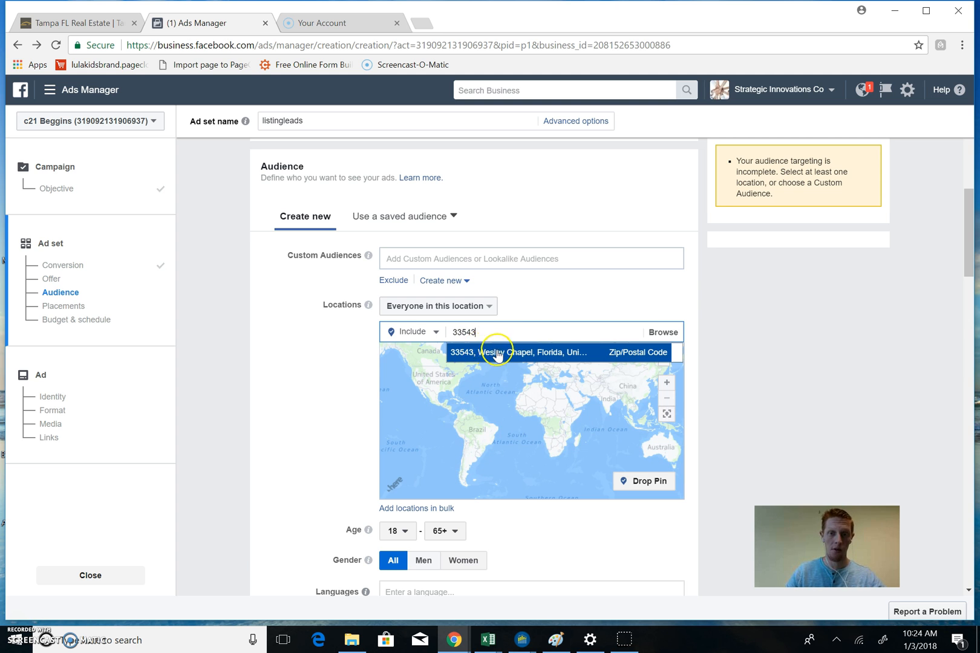
{"action": "left_click_drag", "start_coordinate": [487, 332], "coordinate": [395, 340]}
{"action": "type", "text": "tampa"}
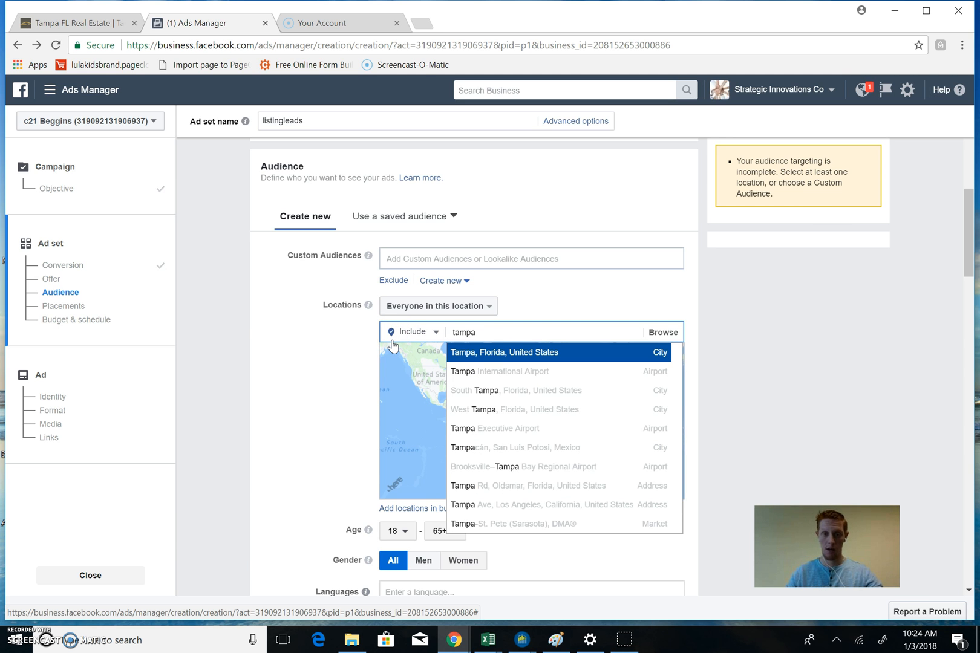
{"action": "left_click", "coordinate": [531, 524]}
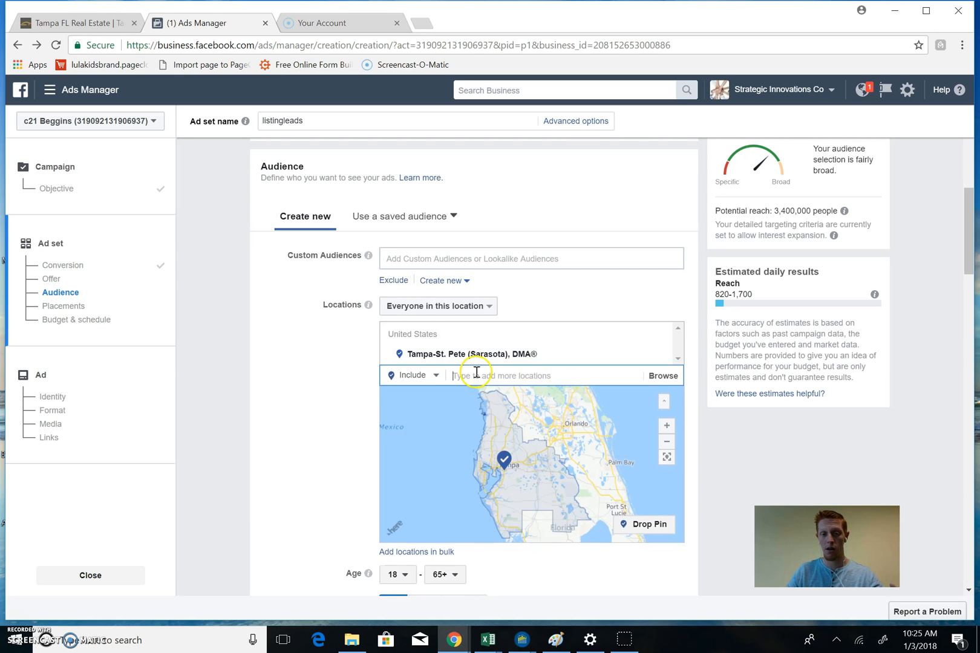
Set the audience's minimum age to 30
{"action": "scroll", "coordinate": [460, 369], "scroll_direction": "down", "scroll_amount": 1}
{"action": "scroll", "coordinate": [431, 400], "scroll_direction": "down", "scroll_amount": 2}
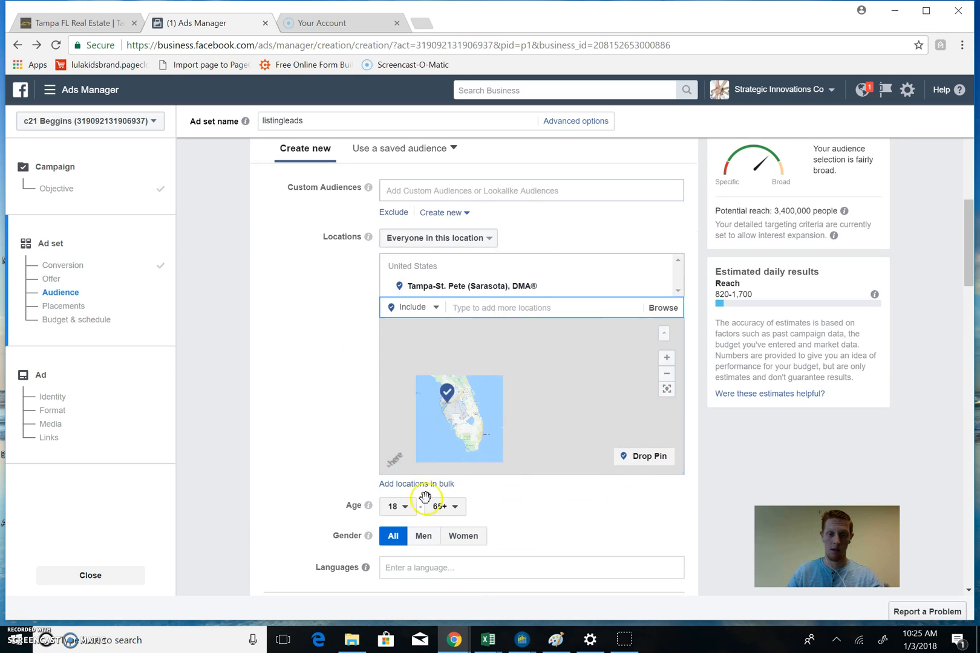
{"action": "scroll", "coordinate": [518, 503], "scroll_direction": "down", "scroll_amount": 2}
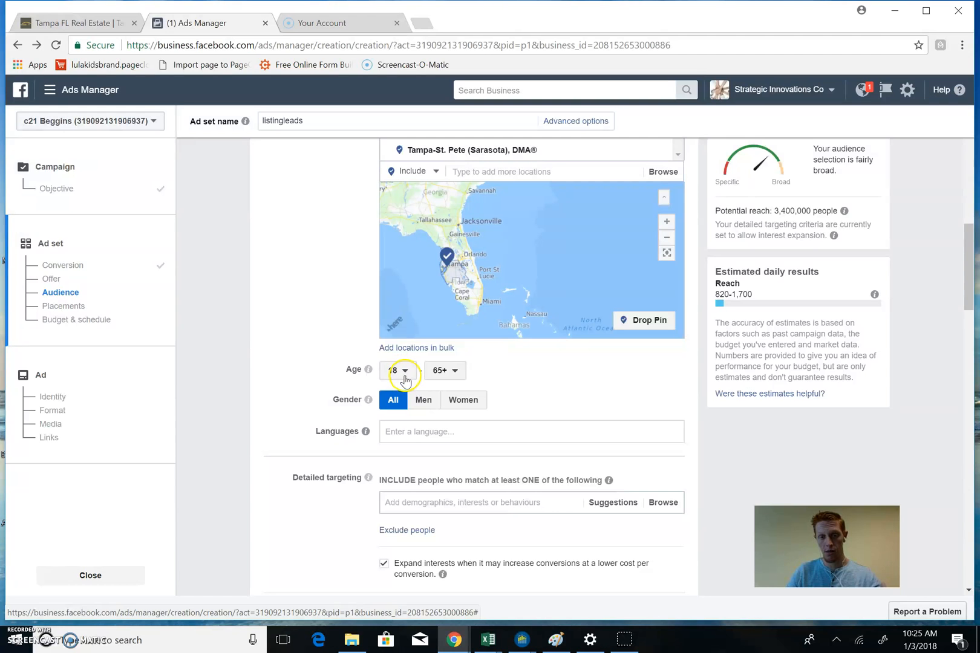
{"action": "left_click", "coordinate": [399, 371]}
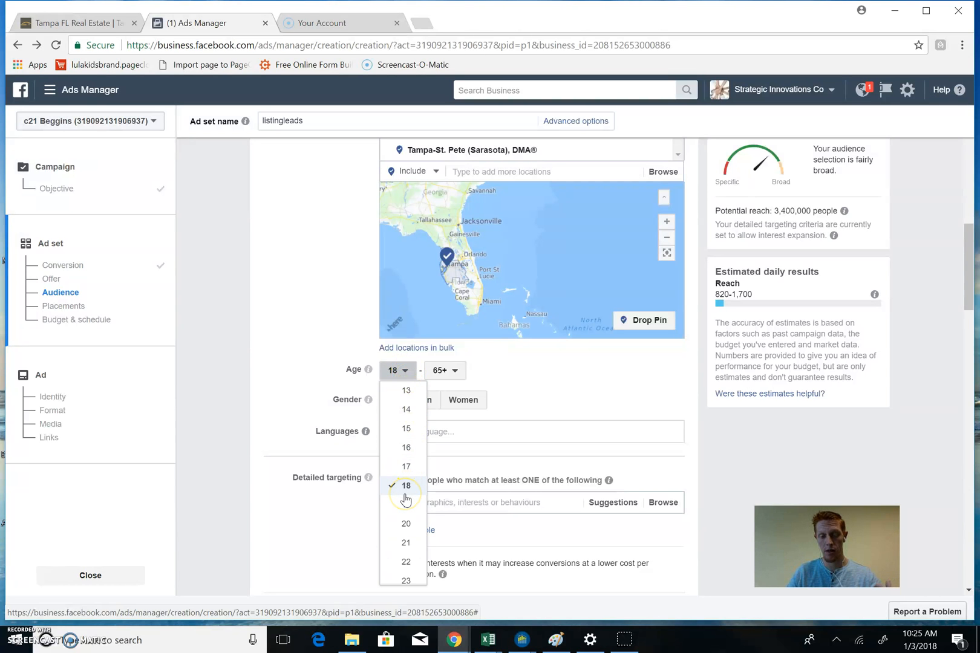
{"action": "scroll", "coordinate": [405, 499], "scroll_direction": "down", "scroll_amount": 2}
{"action": "scroll", "coordinate": [404, 499], "scroll_direction": "down", "scroll_amount": 2}
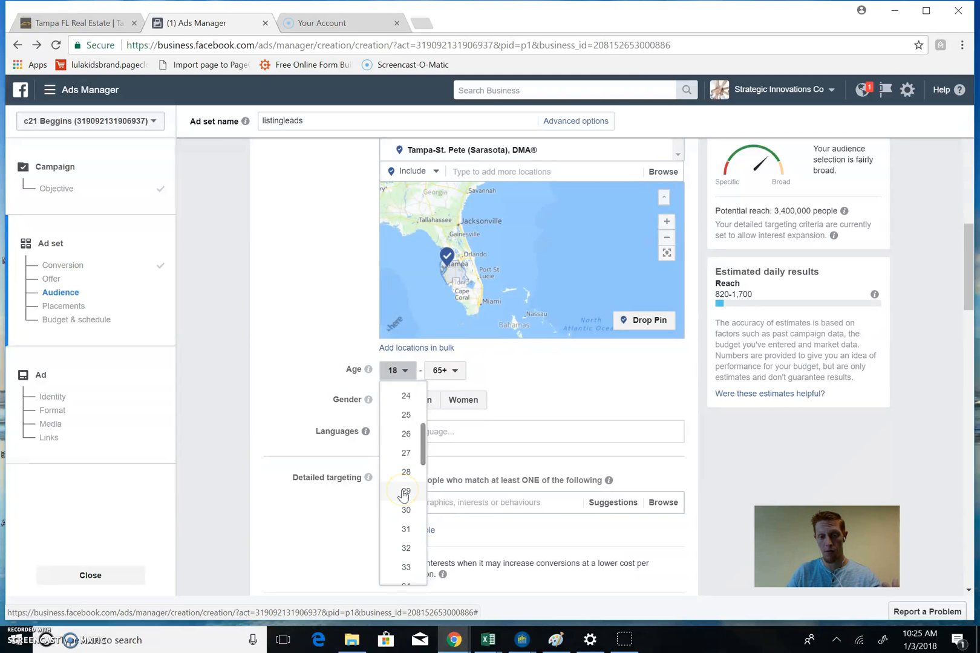
{"action": "scroll", "coordinate": [408, 491], "scroll_direction": "up", "scroll_amount": 1}
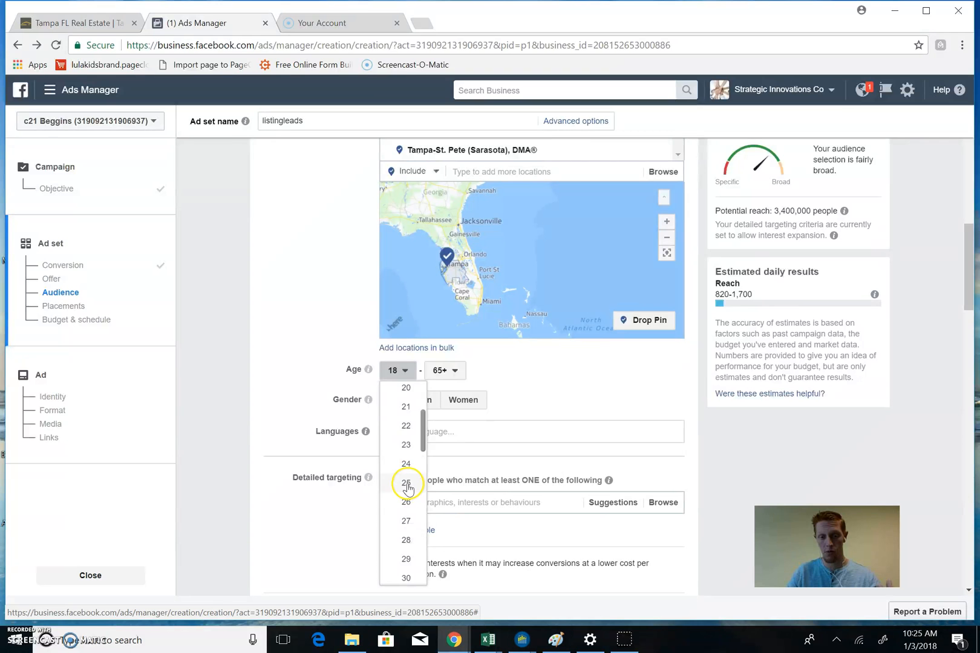
{"action": "scroll", "coordinate": [406, 502], "scroll_direction": "down", "scroll_amount": 2}
{"action": "scroll", "coordinate": [406, 484], "scroll_direction": "down", "scroll_amount": 1}
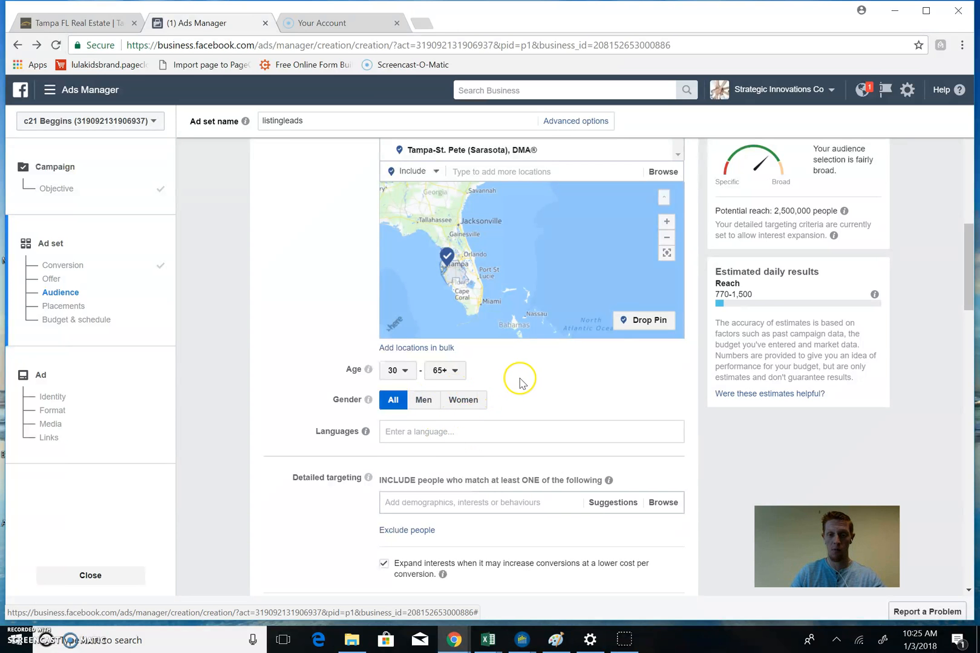
Search detailed targeting for "realtor" and include the realtor.com interest in the audience
{"action": "scroll", "coordinate": [519, 380], "scroll_direction": "down", "scroll_amount": 1}
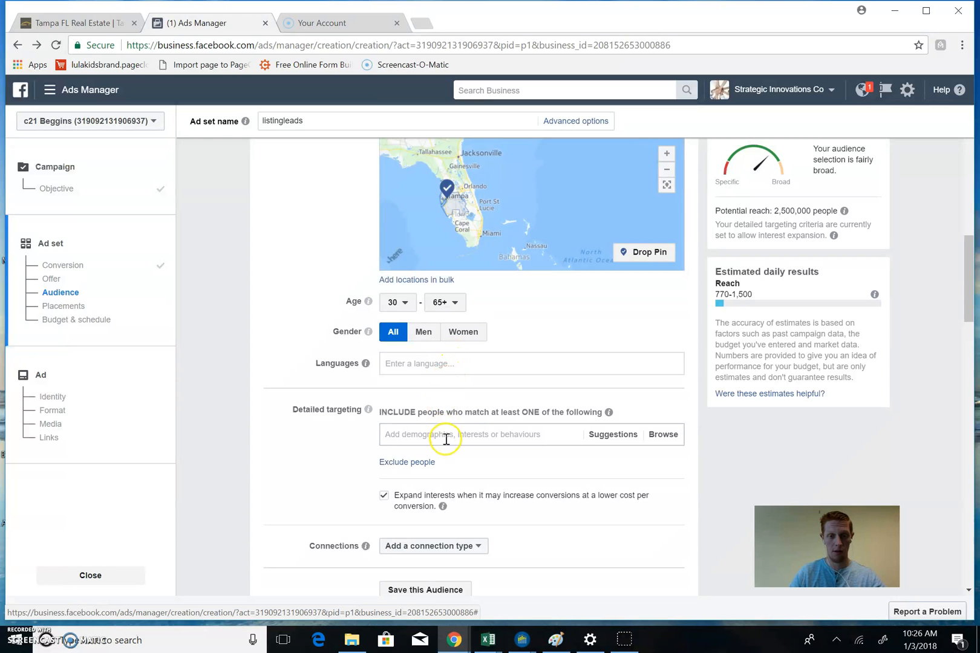
{"action": "scroll", "coordinate": [446, 426], "scroll_direction": "down", "scroll_amount": 2}
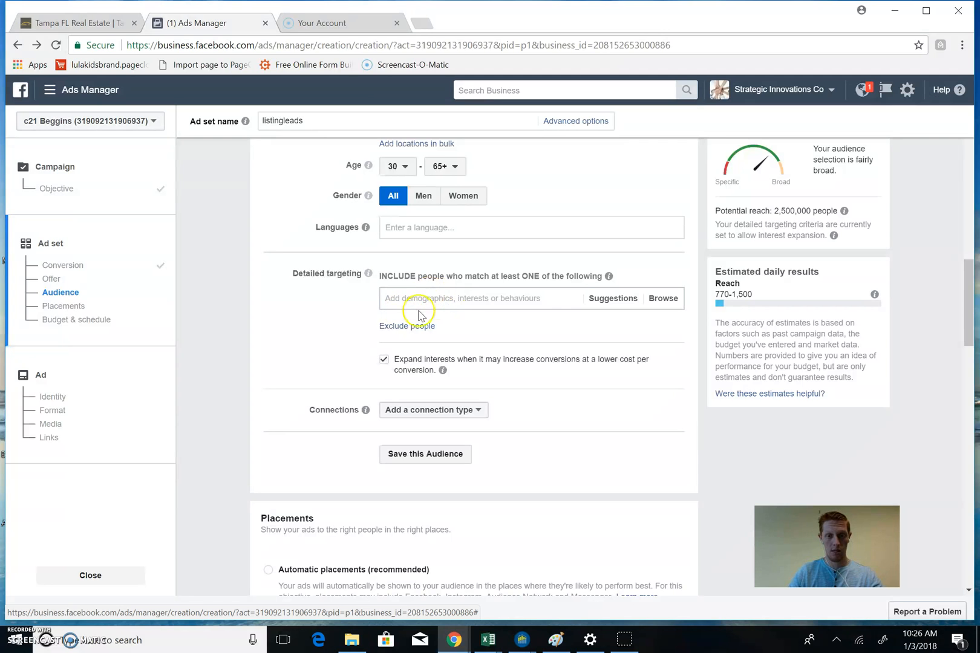
{"action": "left_click", "coordinate": [480, 297]}
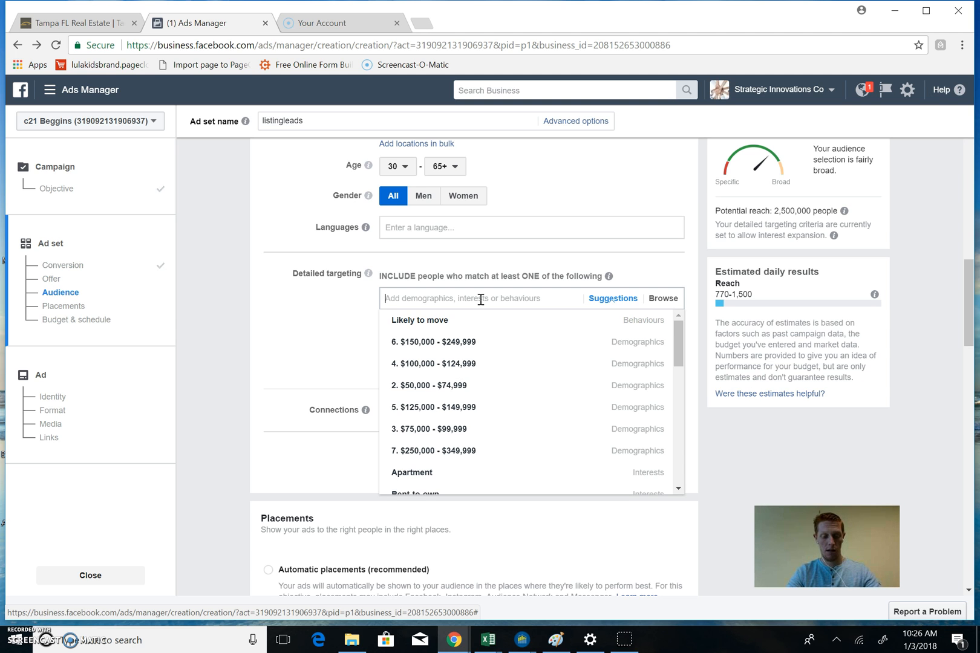
{"action": "type", "text": "r"}
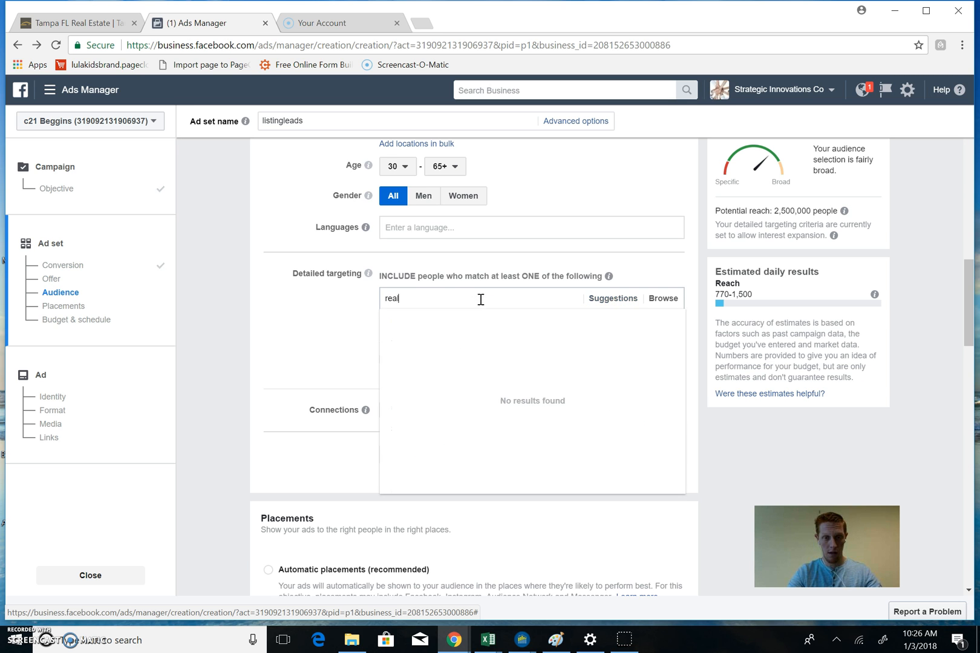
{"action": "type", "text": "ealtor"}
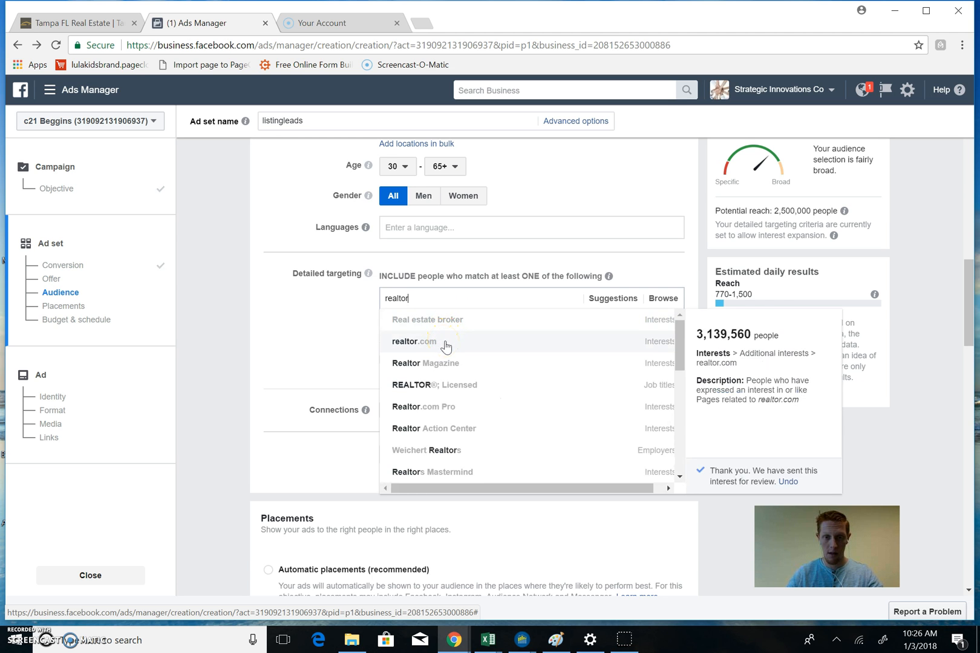
{"action": "left_click", "coordinate": [455, 340]}
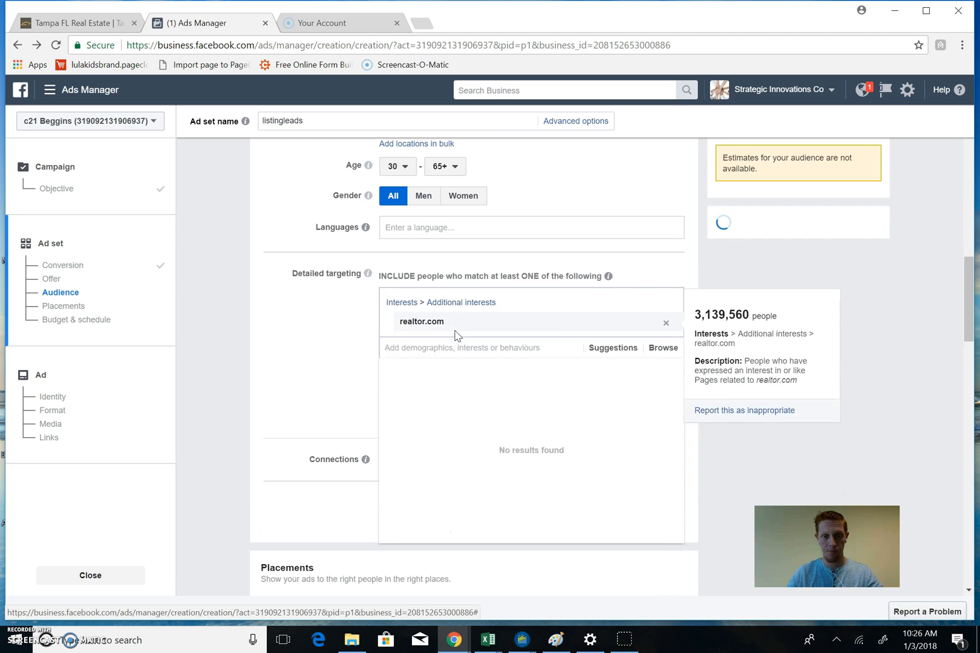
Add the suggested interests Zillow, Homes.com and Relocation (personal) to the included detailed targeting
{"action": "left_click", "coordinate": [596, 349]}
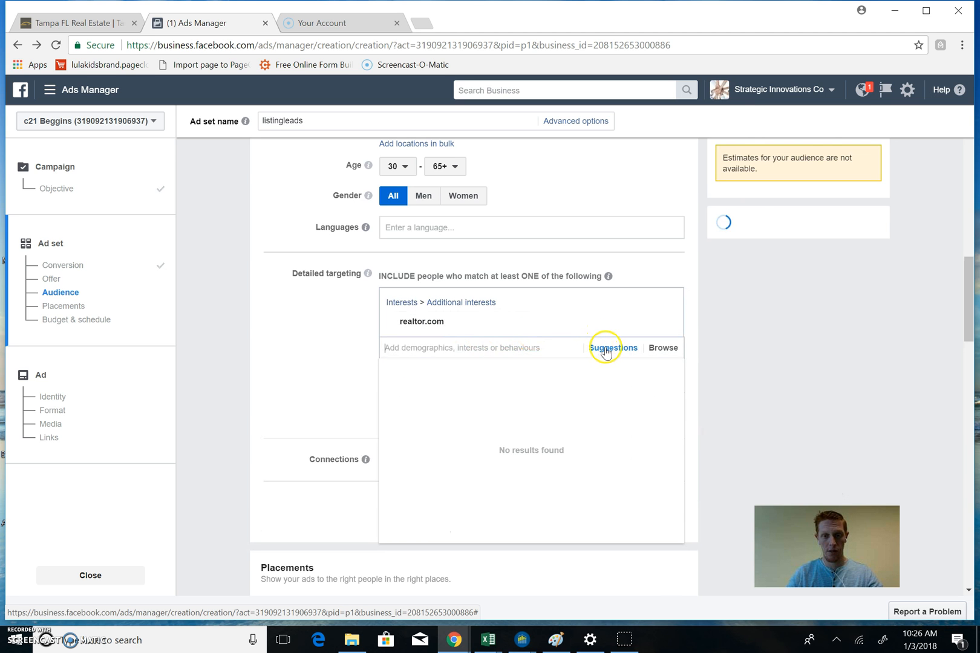
{"action": "left_click", "coordinate": [611, 350]}
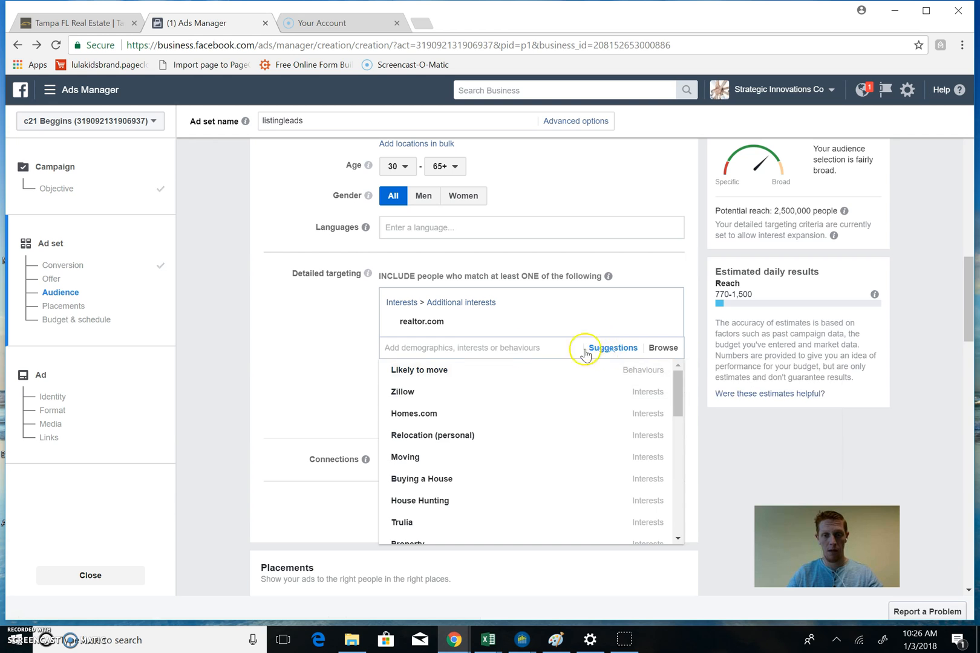
{"action": "left_click", "coordinate": [461, 396]}
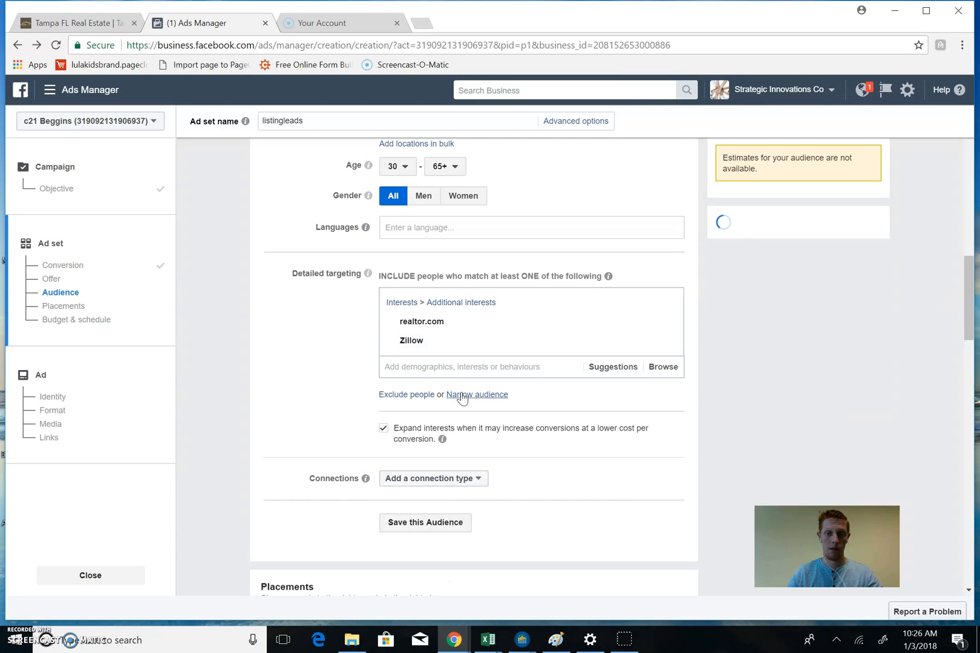
{"action": "left_click", "coordinate": [612, 367]}
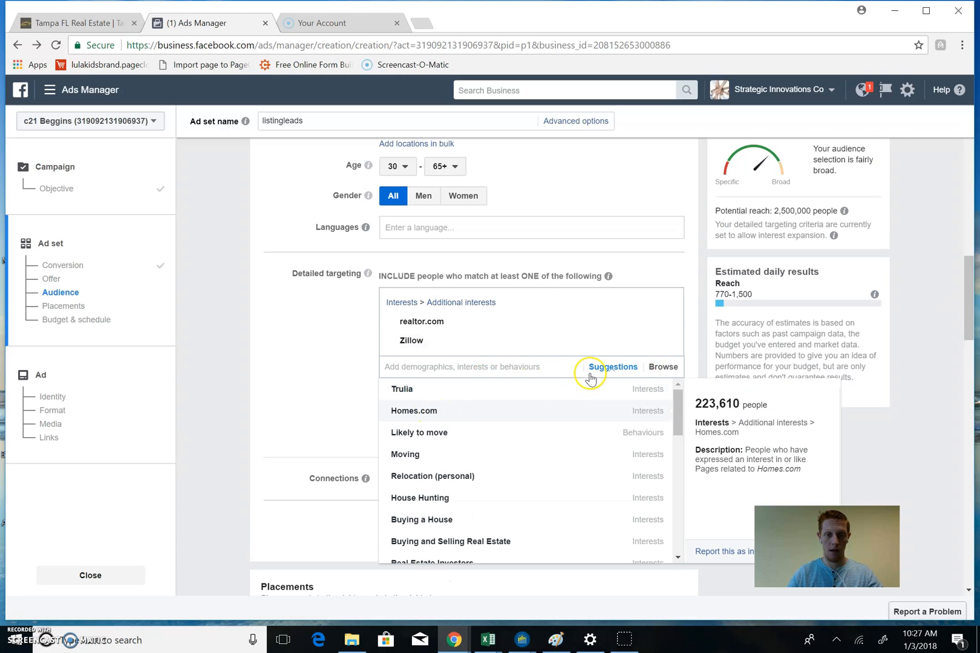
{"action": "left_click", "coordinate": [605, 388]}
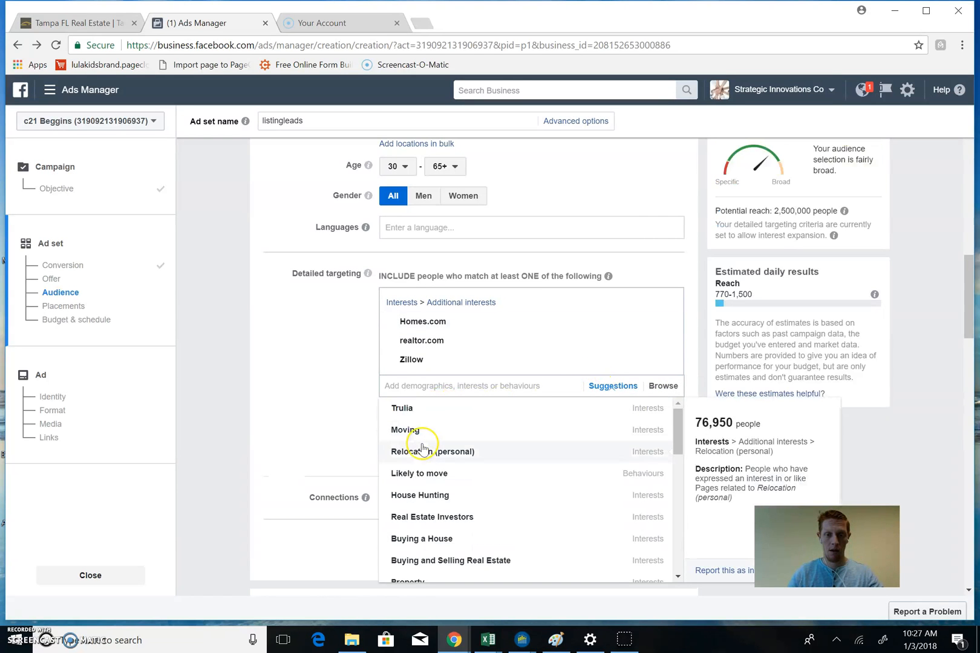
{"action": "left_click", "coordinate": [421, 453]}
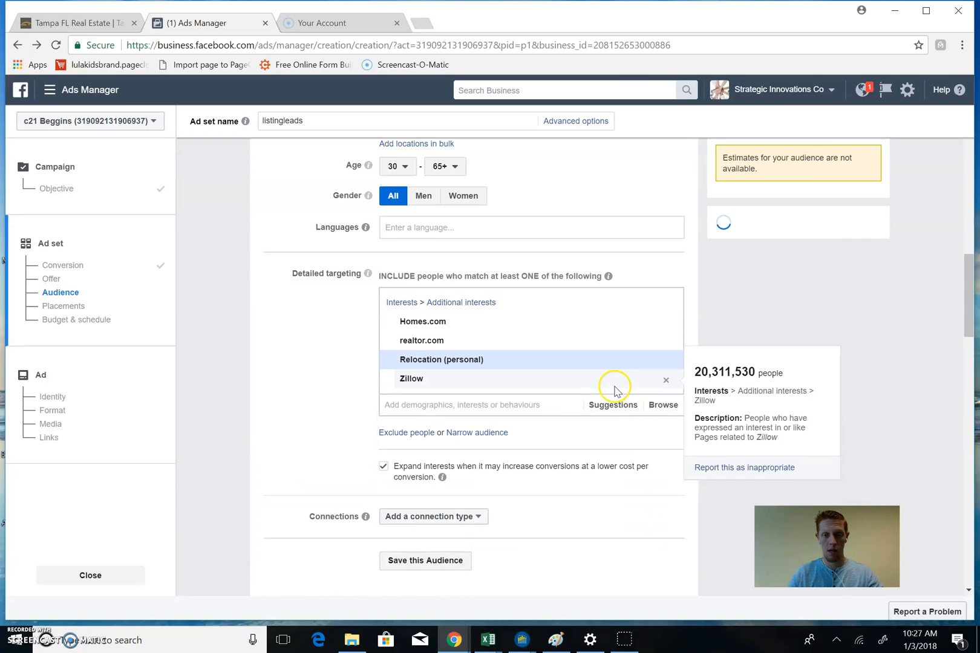
Add the suggested interests Moving and House Hunting to the included detailed targeting
{"action": "left_click", "coordinate": [612, 404]}
{"action": "left_click", "coordinate": [411, 431]}
{"action": "left_click", "coordinate": [602, 423]}
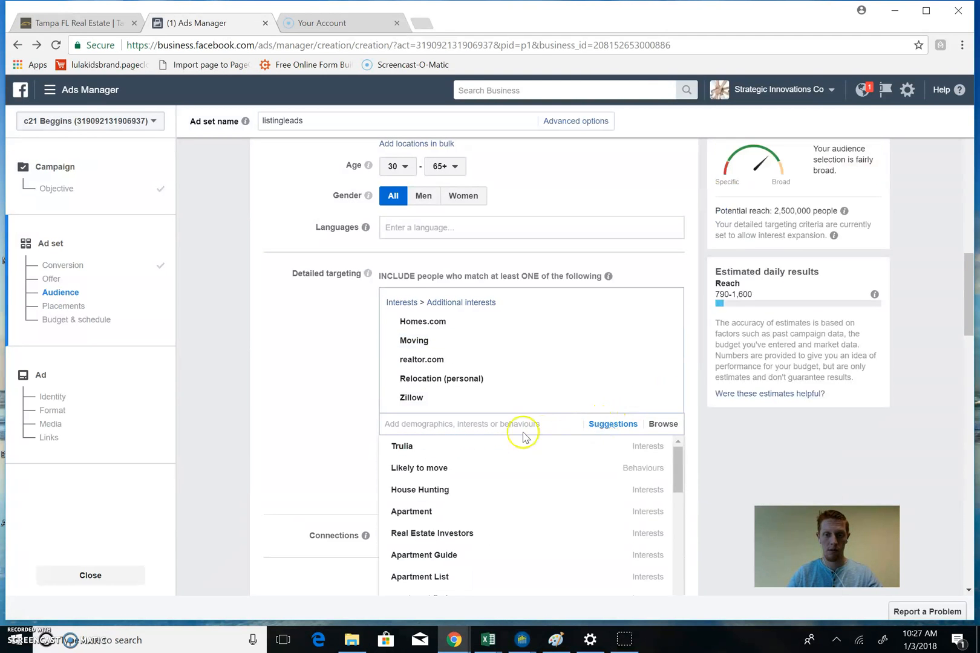
{"action": "left_click", "coordinate": [453, 493]}
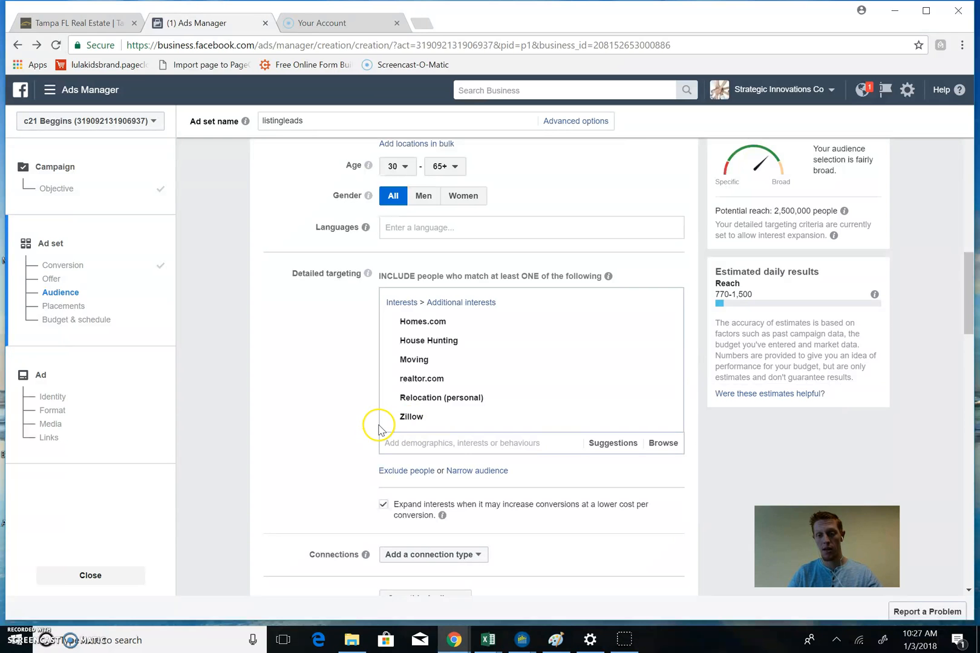
{"action": "mouse_move", "coordinate": [429, 344]}
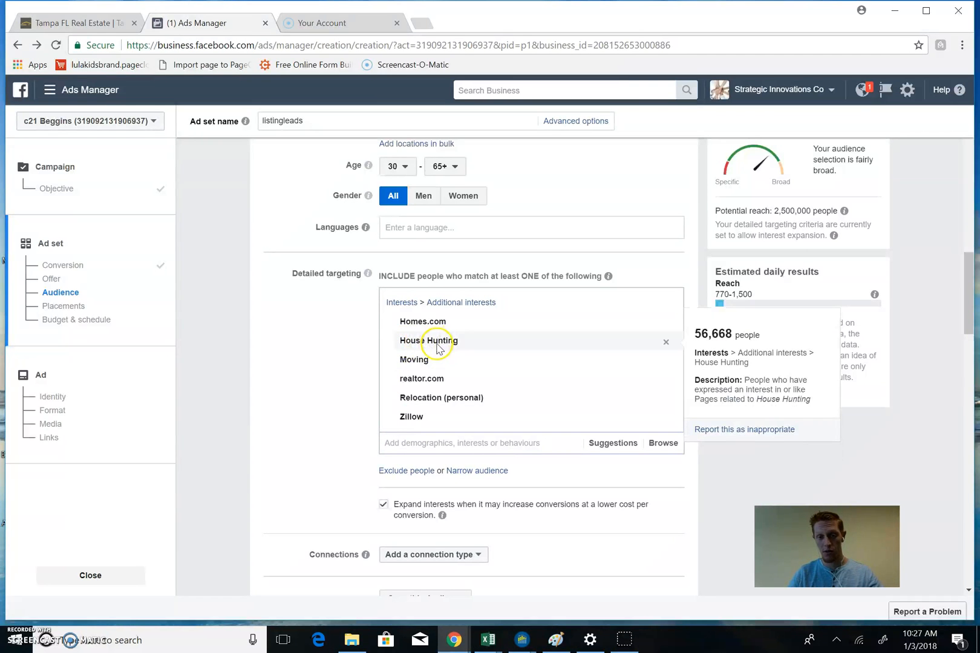
{"action": "mouse_move", "coordinate": [432, 375]}
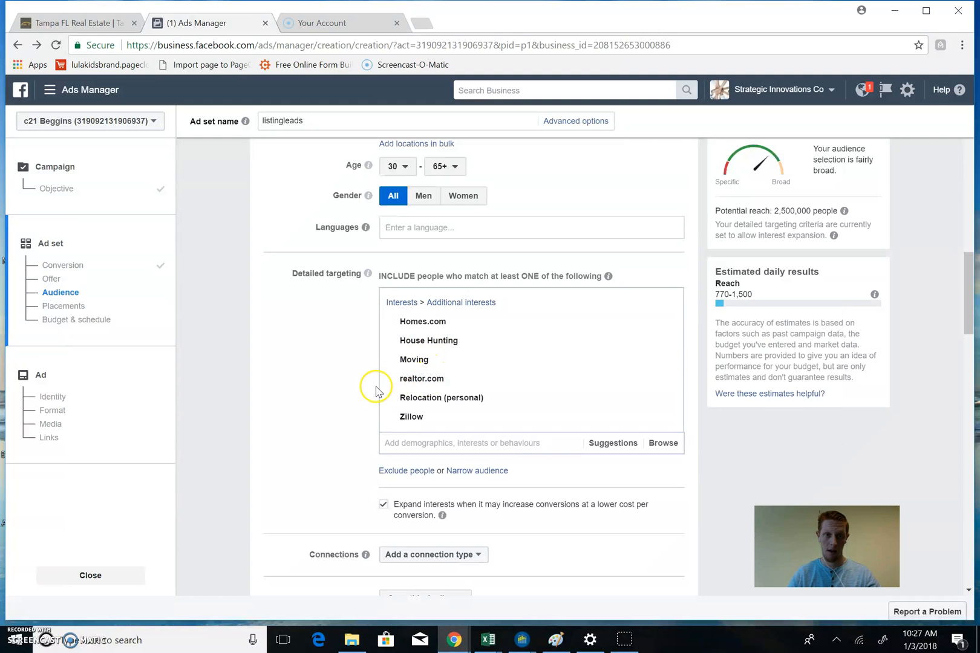
Add the suggested interests Buying a House and Trulia to the included detailed targeting
{"action": "scroll", "coordinate": [376, 390], "scroll_direction": "down", "scroll_amount": 1}
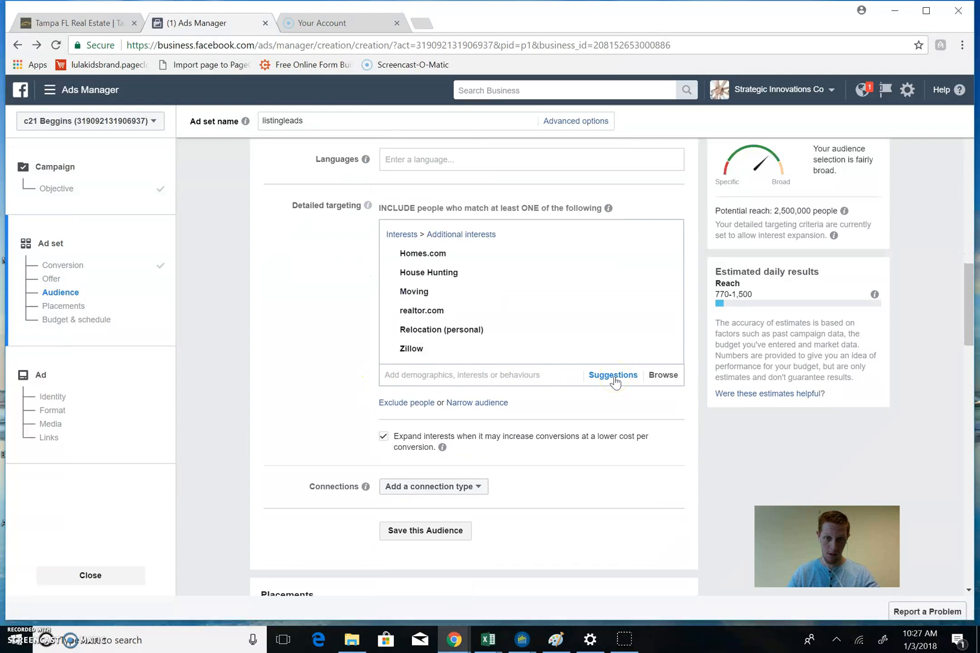
{"action": "left_click", "coordinate": [612, 376]}
{"action": "scroll", "coordinate": [467, 487], "scroll_direction": "down", "scroll_amount": 1}
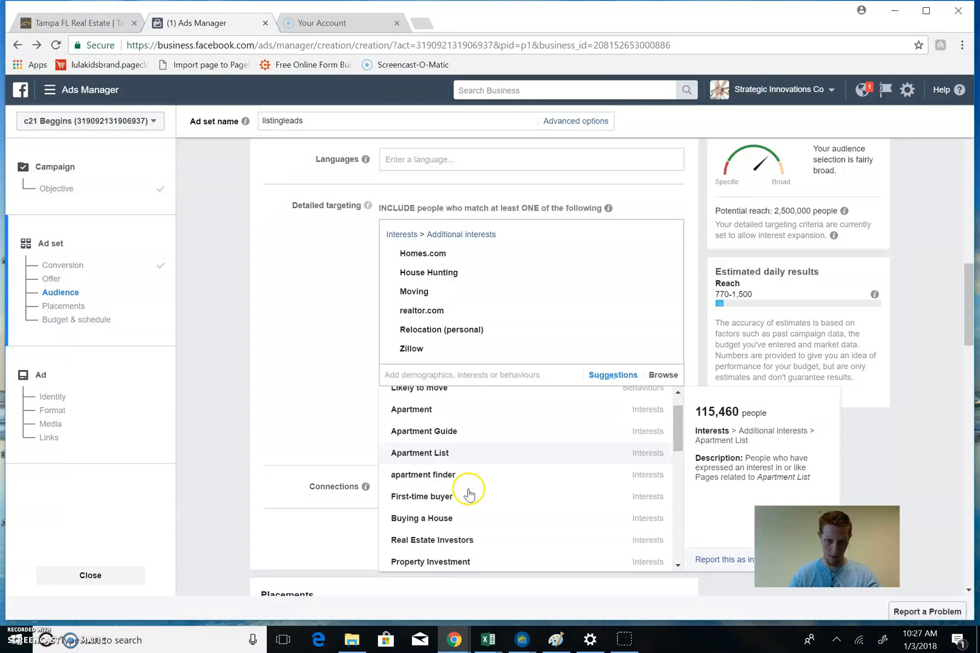
{"action": "scroll", "coordinate": [468, 494], "scroll_direction": "down", "scroll_amount": 1}
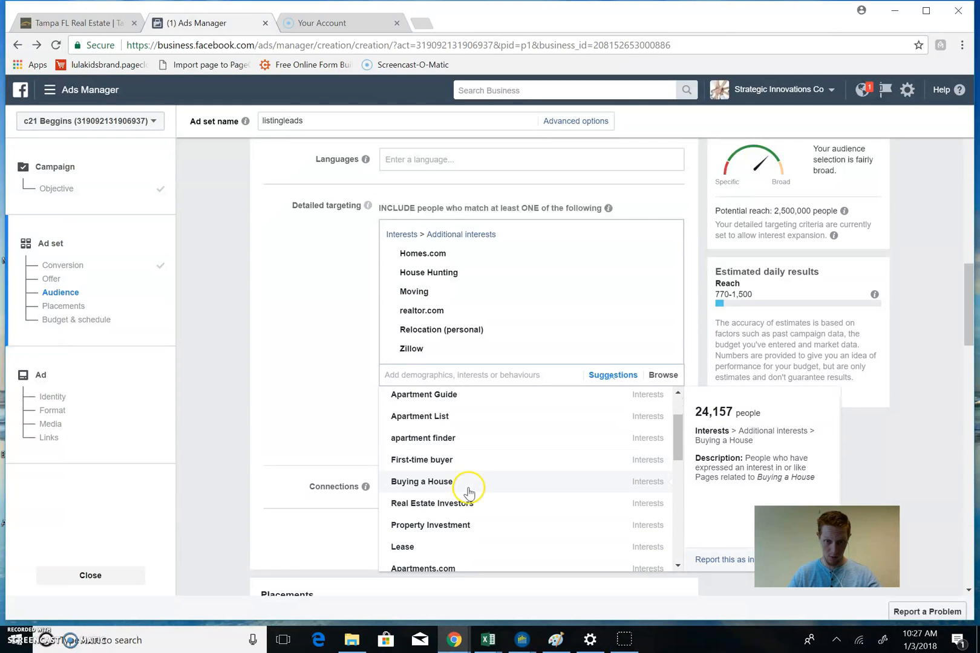
{"action": "left_click", "coordinate": [436, 487]}
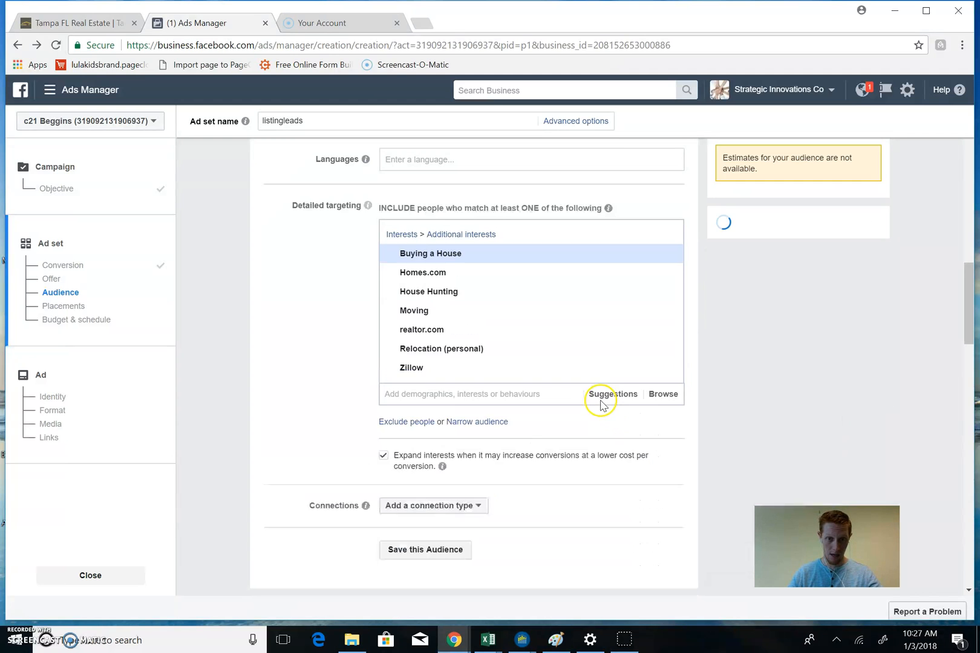
{"action": "left_click", "coordinate": [605, 396]}
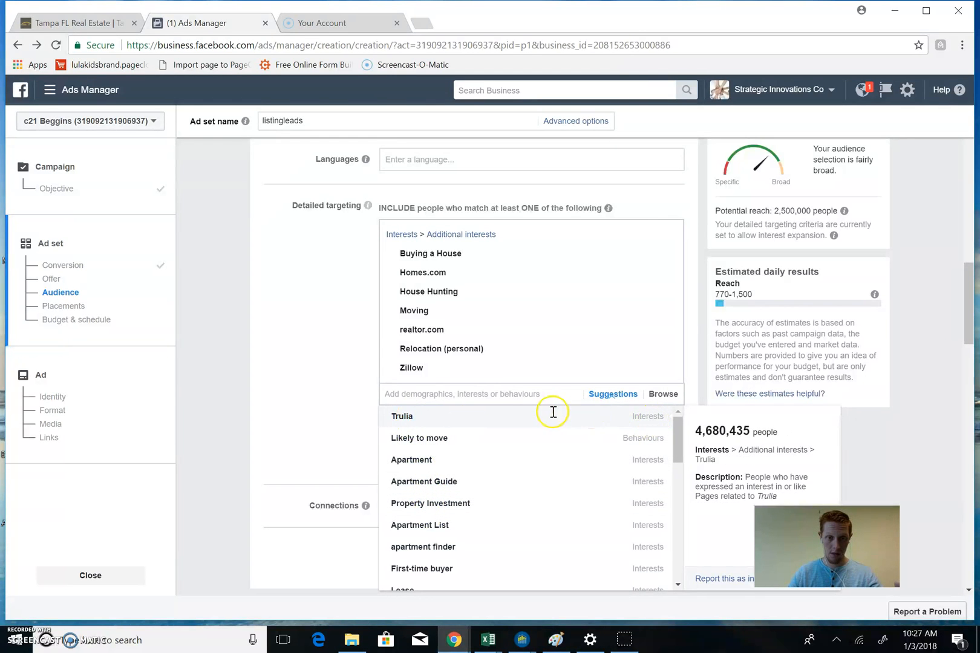
{"action": "left_click", "coordinate": [553, 411]}
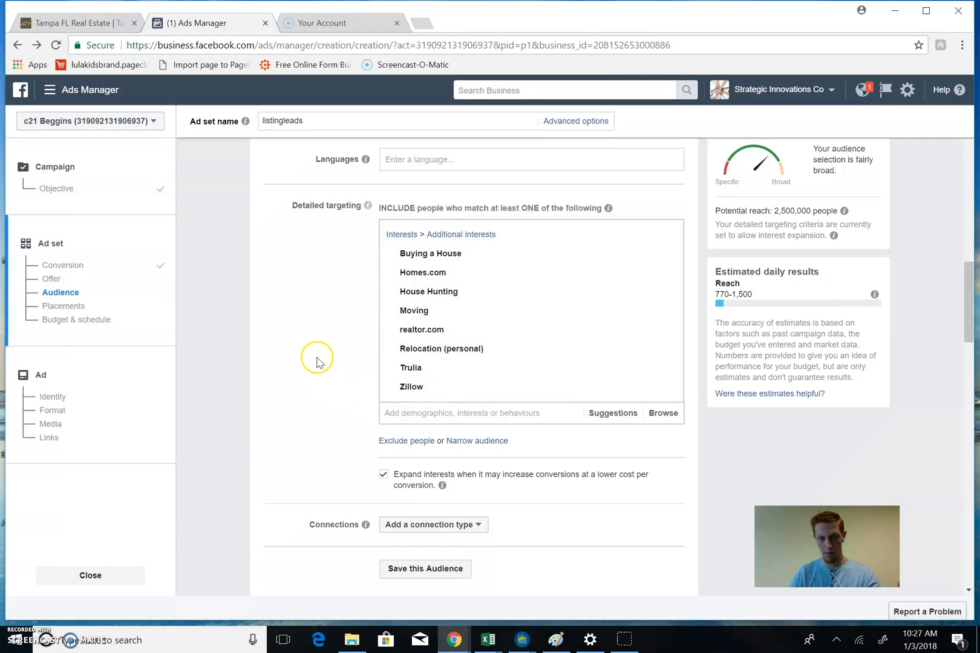
Narrow the audience so people must also match Homeowners under Demographics > Home > Home Ownership
{"action": "left_click", "coordinate": [496, 443]}
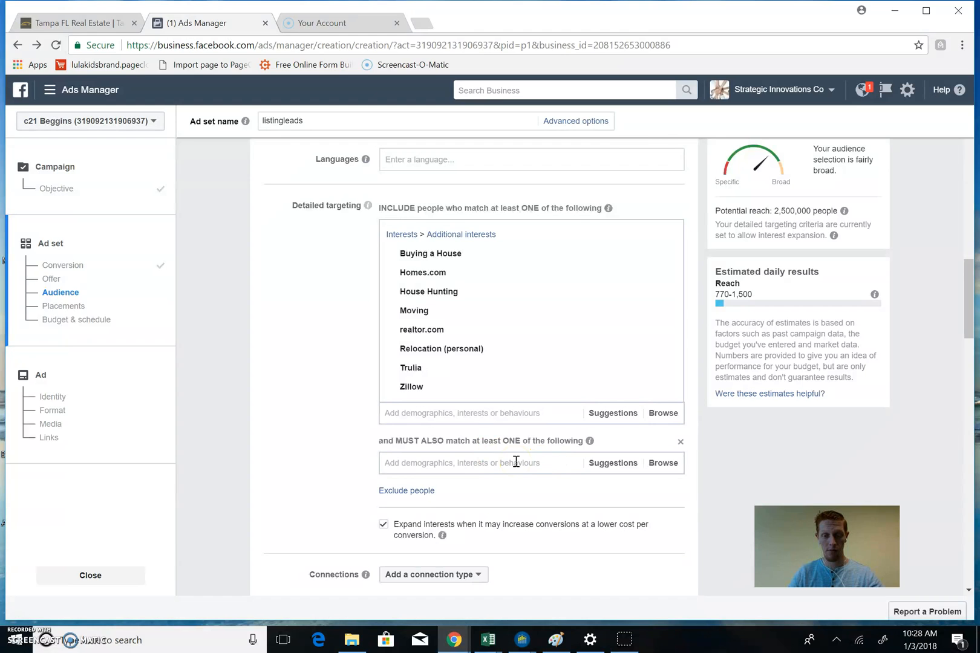
{"action": "left_click", "coordinate": [516, 462]}
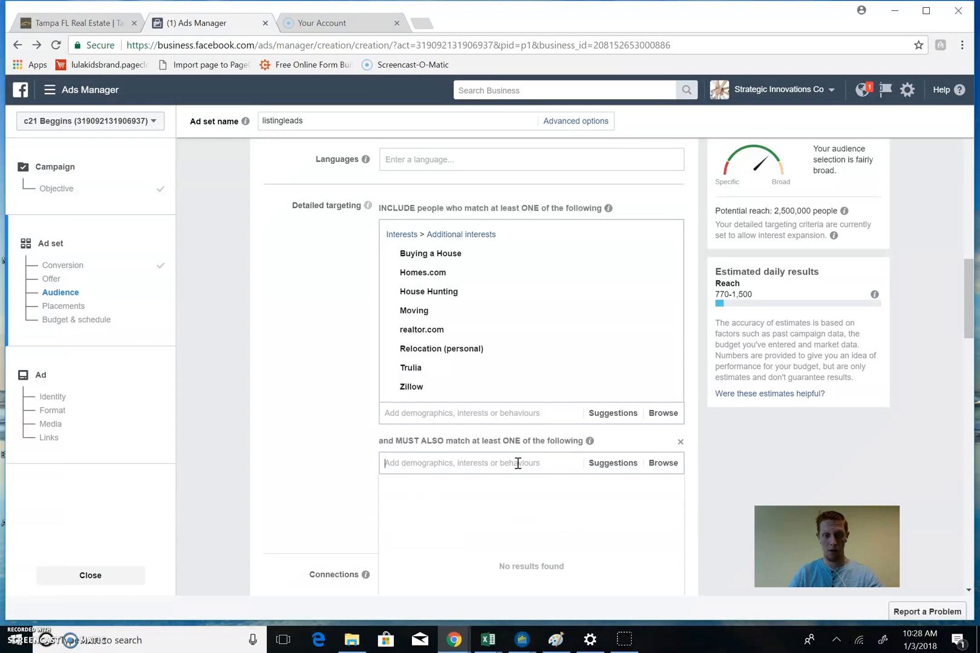
{"action": "left_click", "coordinate": [663, 463]}
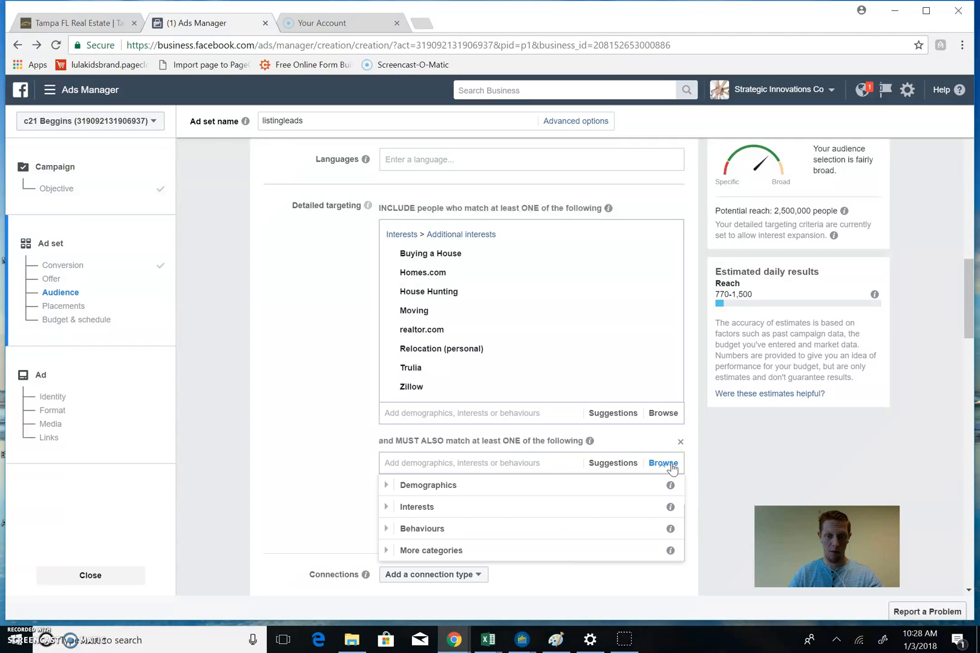
{"action": "left_click", "coordinate": [388, 487]}
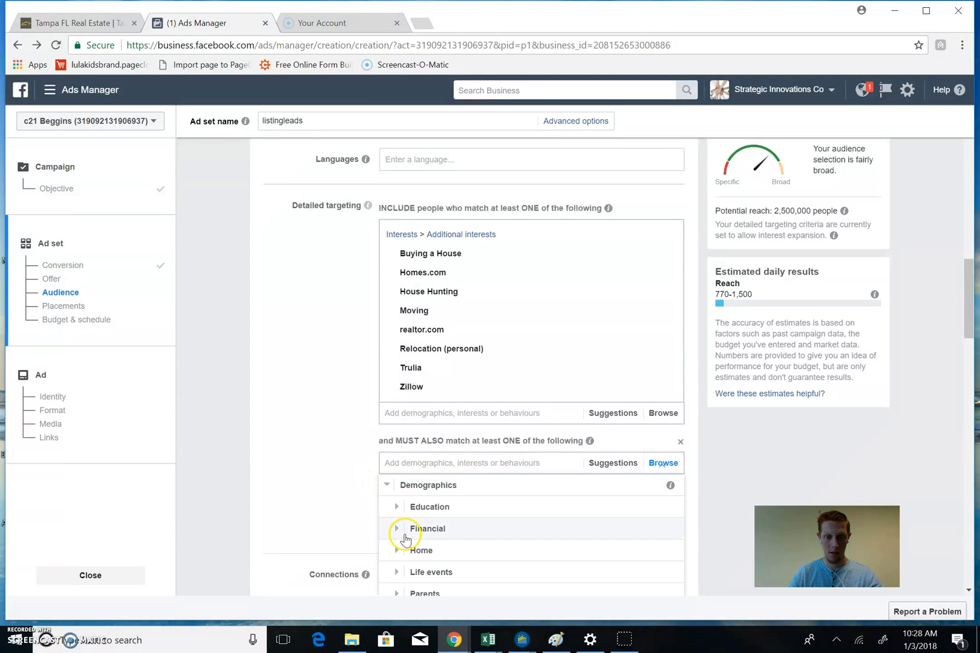
{"action": "left_click", "coordinate": [397, 551]}
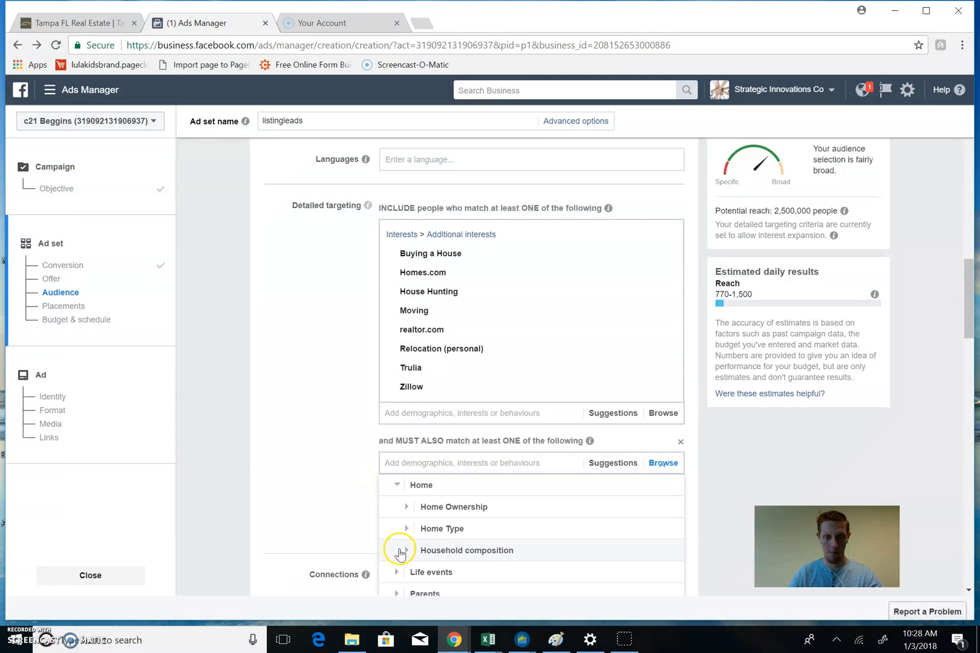
{"action": "left_click", "coordinate": [406, 506]}
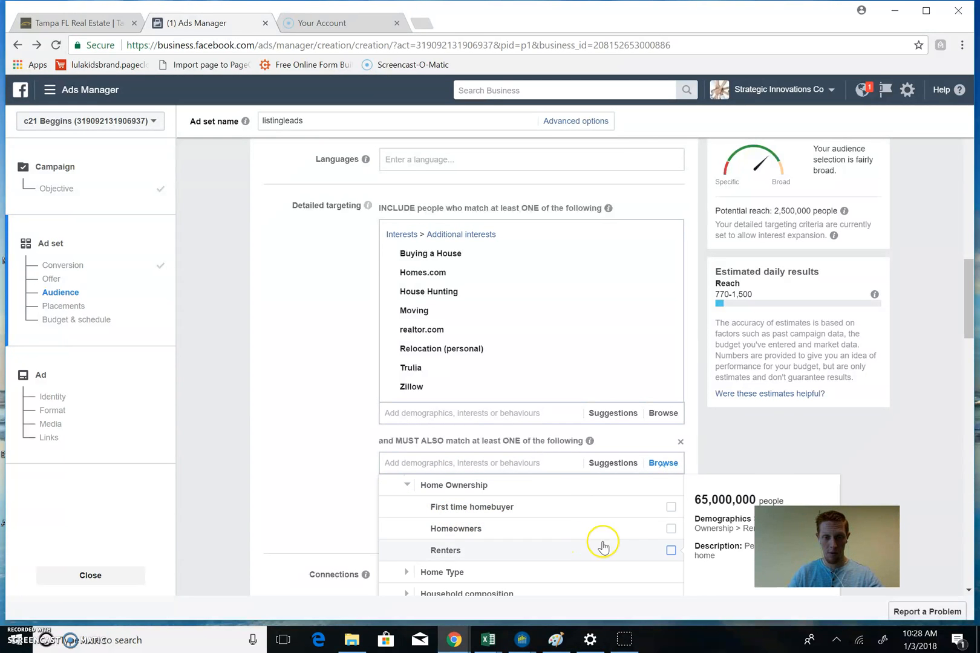
{"action": "left_click", "coordinate": [670, 528]}
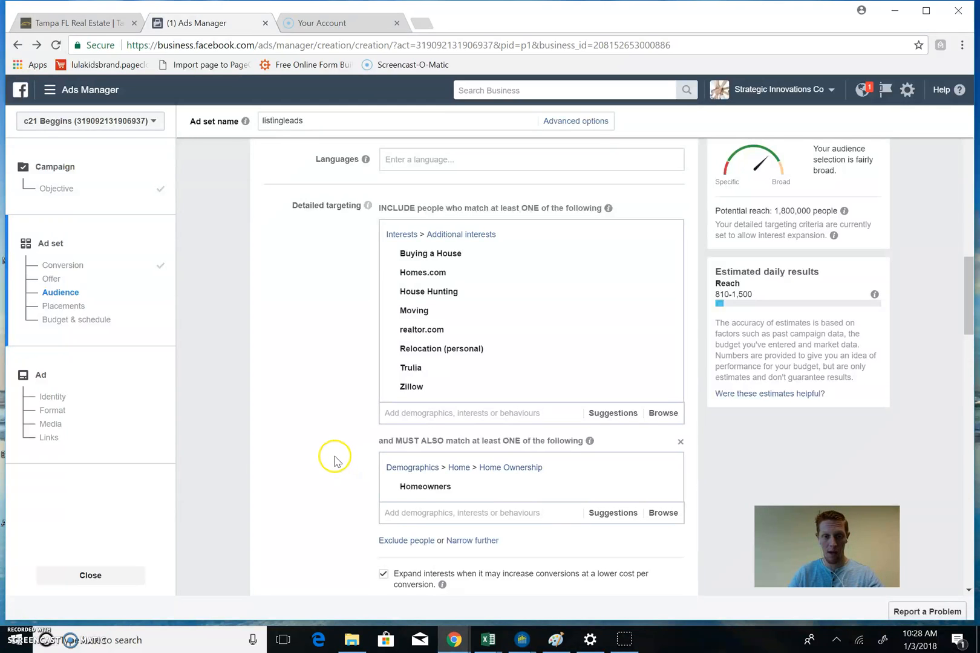
Add a further narrowing condition below the Homeowners one and search it for "likely to move"
{"action": "scroll", "coordinate": [336, 461], "scroll_direction": "down", "scroll_amount": 1}
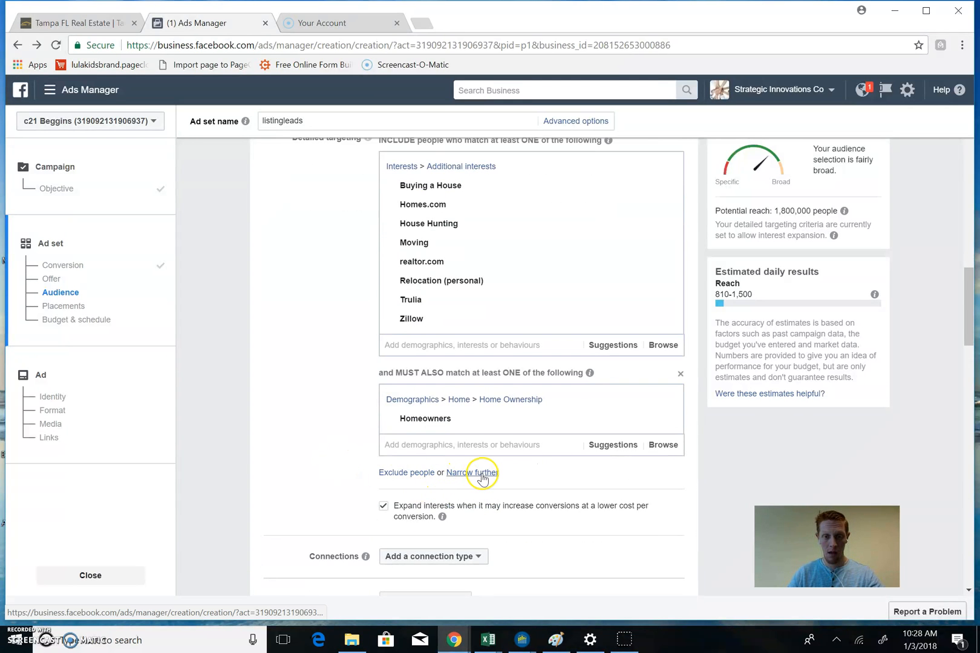
{"action": "left_click", "coordinate": [482, 474]}
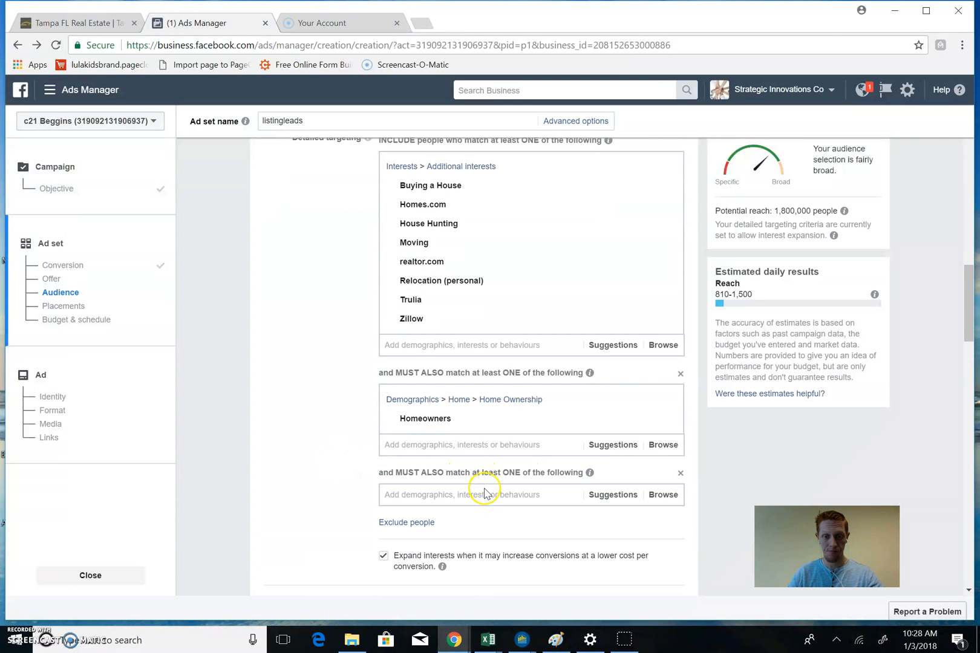
{"action": "left_click", "coordinate": [480, 495]}
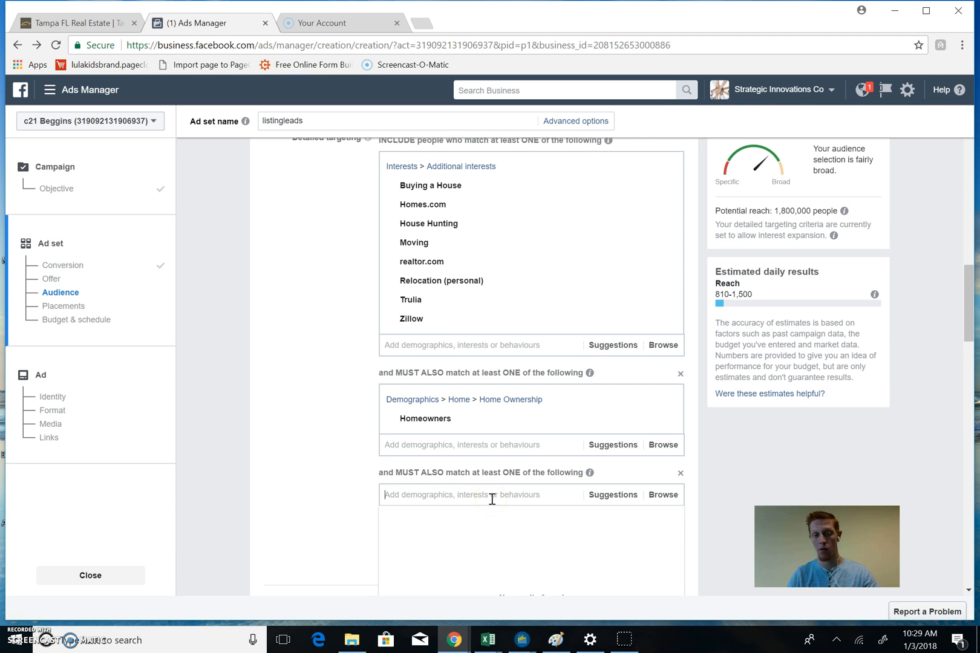
{"action": "type", "text": "likely to move"}
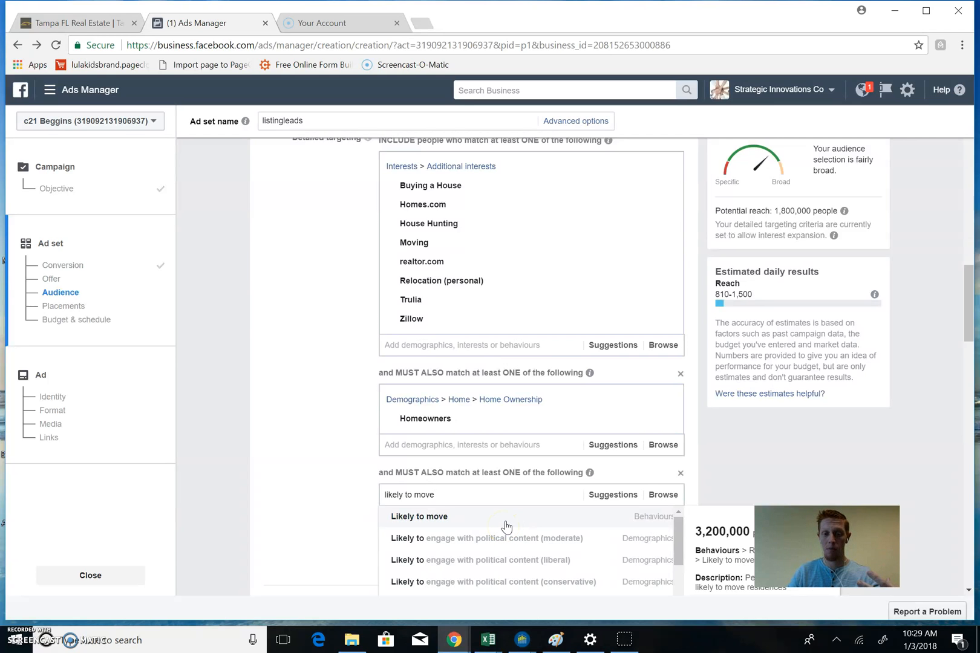
Search the empty narrowing condition for "likely to move" again and read the description and source of the Likely to move behaviour
{"action": "left_click", "coordinate": [752, 459]}
{"action": "left_click_drag", "start_coordinate": [968, 300], "coordinate": [969, 341]}
{"action": "left_click", "coordinate": [531, 224]}
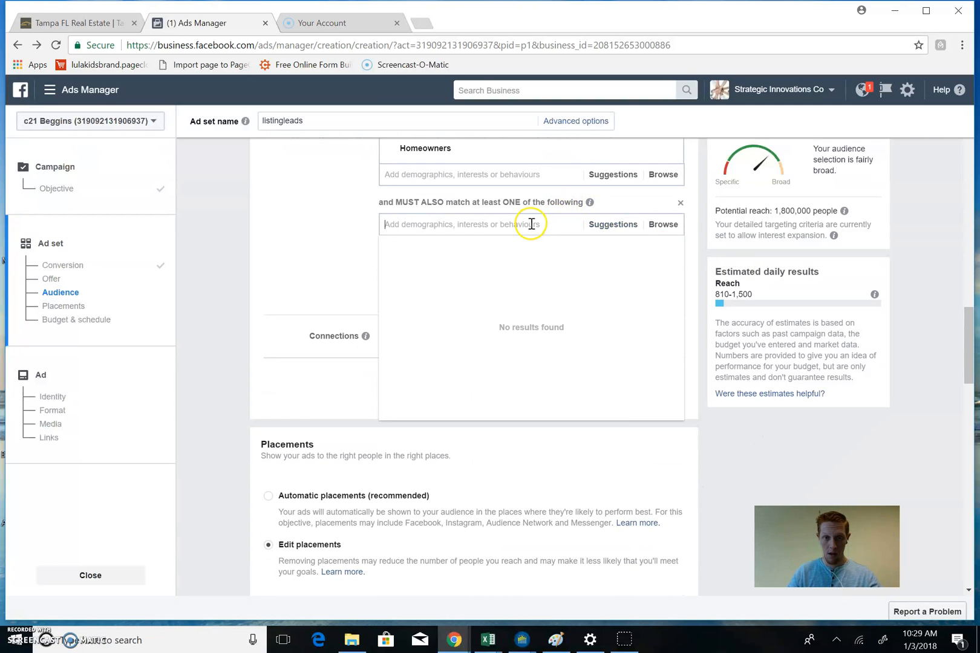
{"action": "type", "text": "likely"}
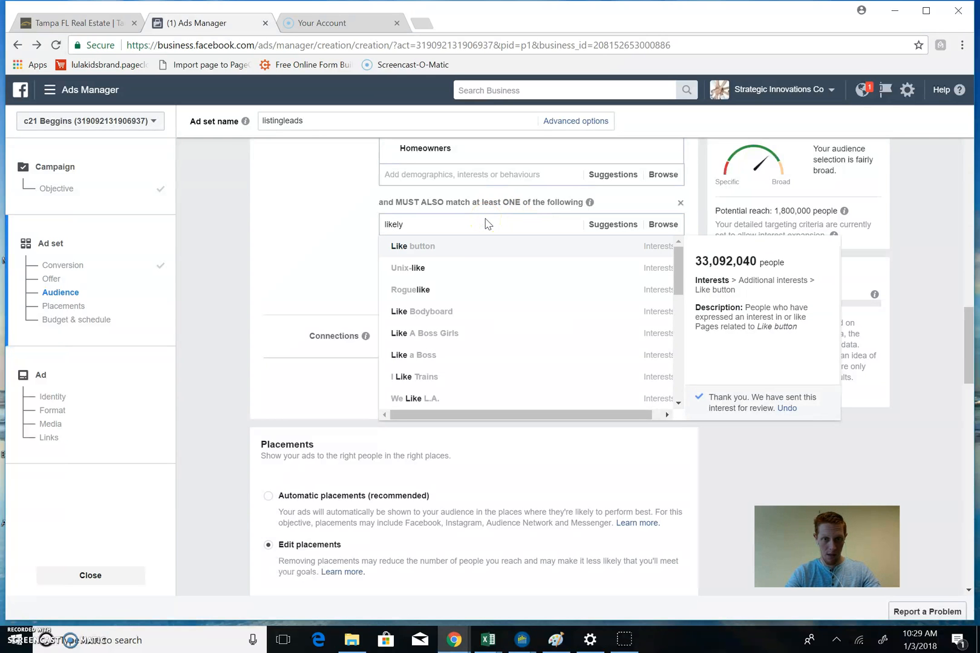
{"action": "type", "text": " to move"}
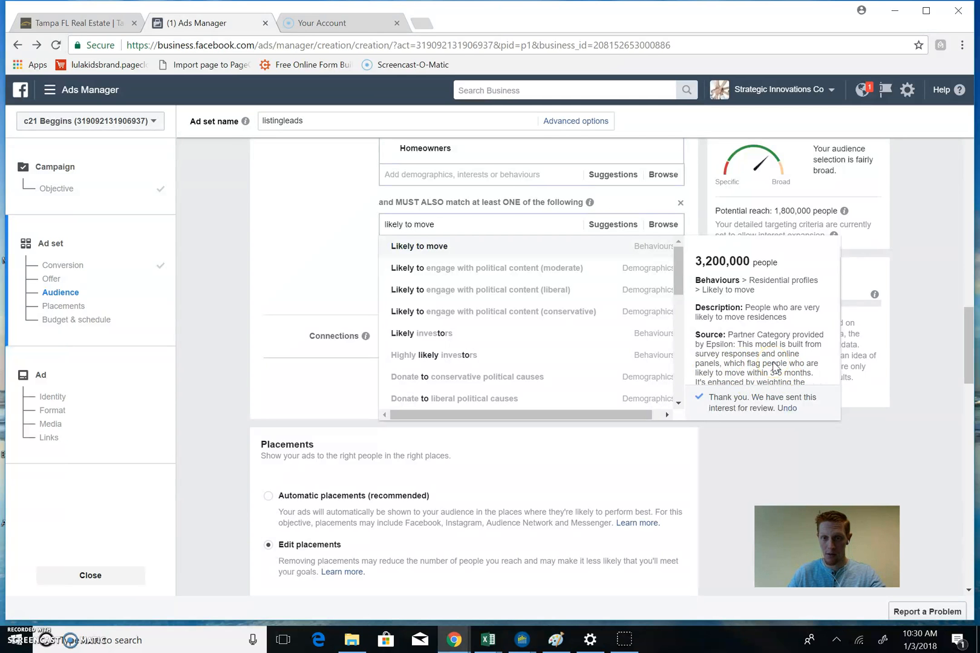
{"action": "scroll", "coordinate": [774, 367], "scroll_direction": "down", "scroll_amount": 1}
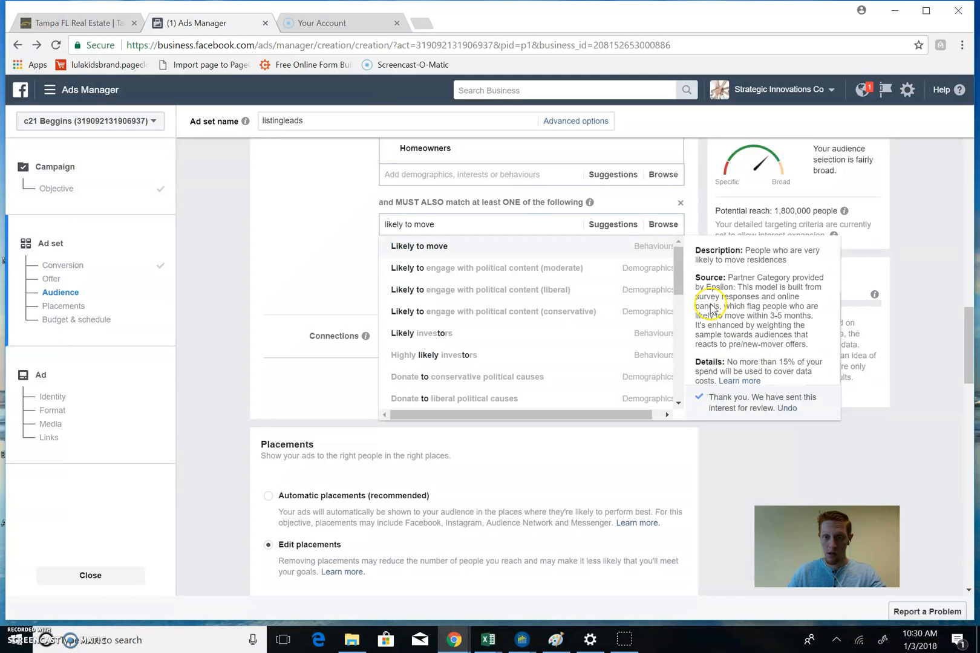
{"action": "left_click", "coordinate": [322, 234]}
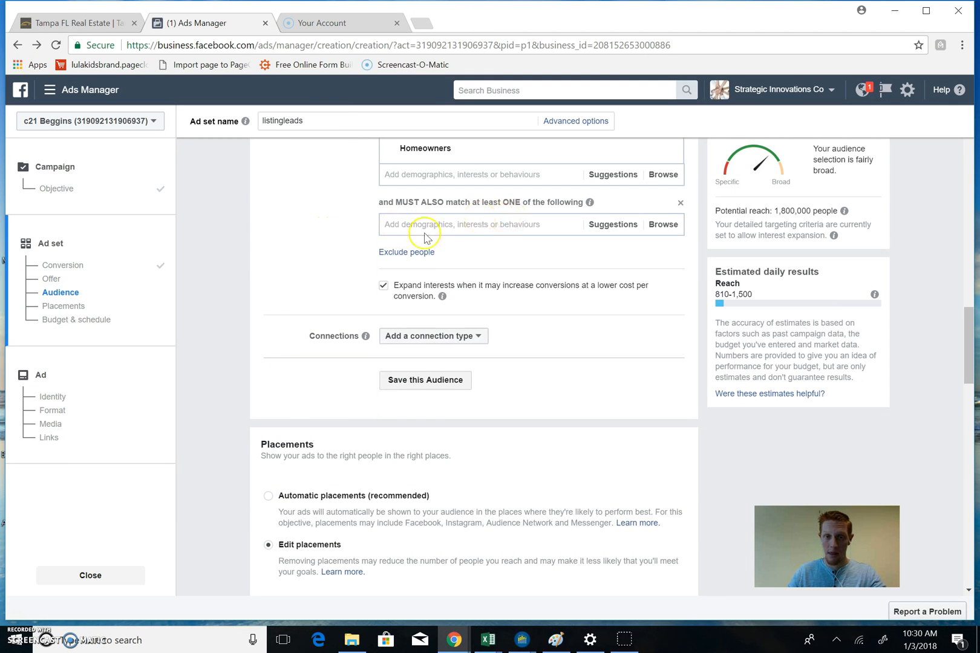
Narrow the audience so people must also match Likely to move under Behaviours > Residential profiles
{"action": "left_click", "coordinate": [486, 225]}
{"action": "type", "text": "likely to move"}
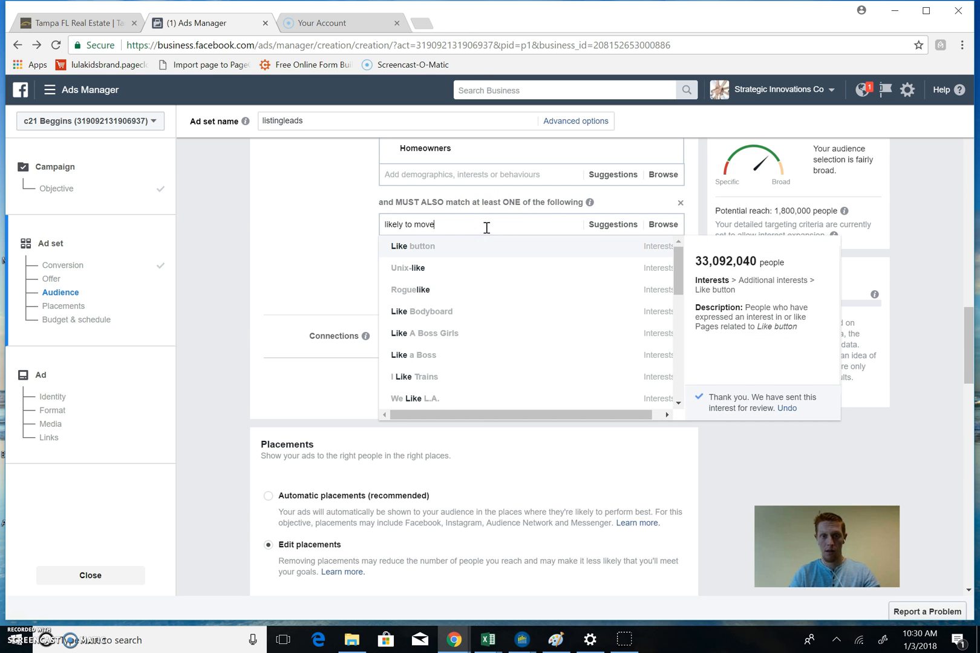
{"action": "left_click", "coordinate": [421, 246]}
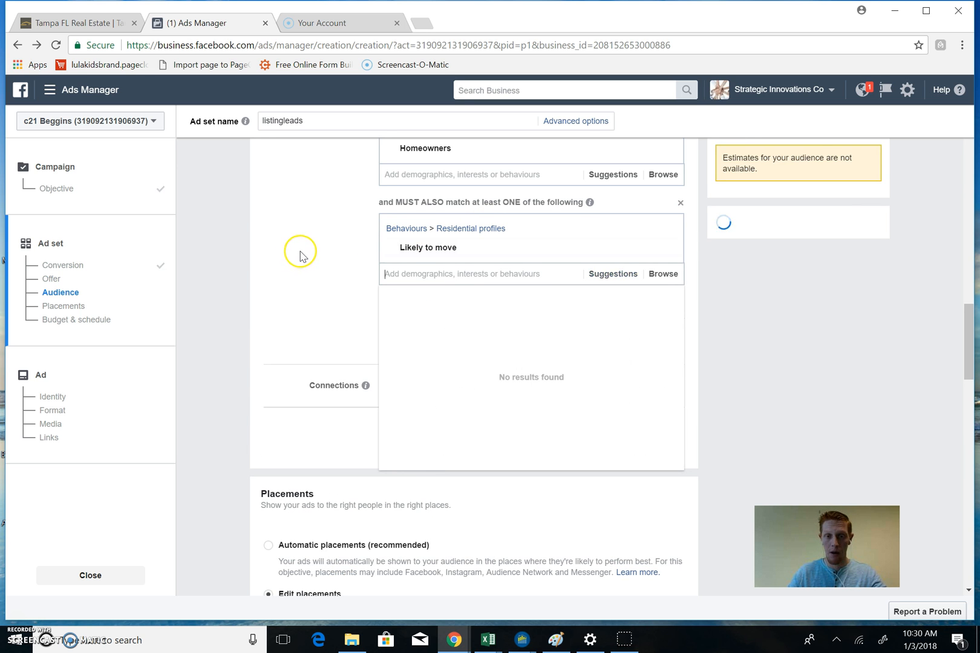
{"action": "left_click", "coordinate": [302, 256]}
{"action": "scroll", "coordinate": [307, 256], "scroll_direction": "up", "scroll_amount": 2}
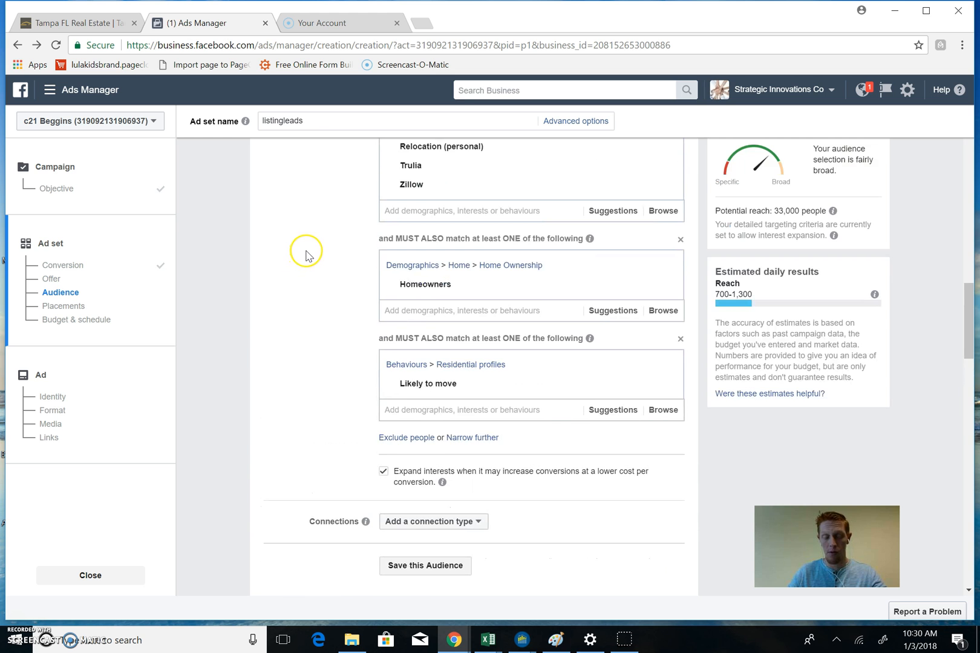
Save the targeting as a reusable audience named listingleadaudience
{"action": "scroll", "coordinate": [307, 255], "scroll_direction": "down", "scroll_amount": 2}
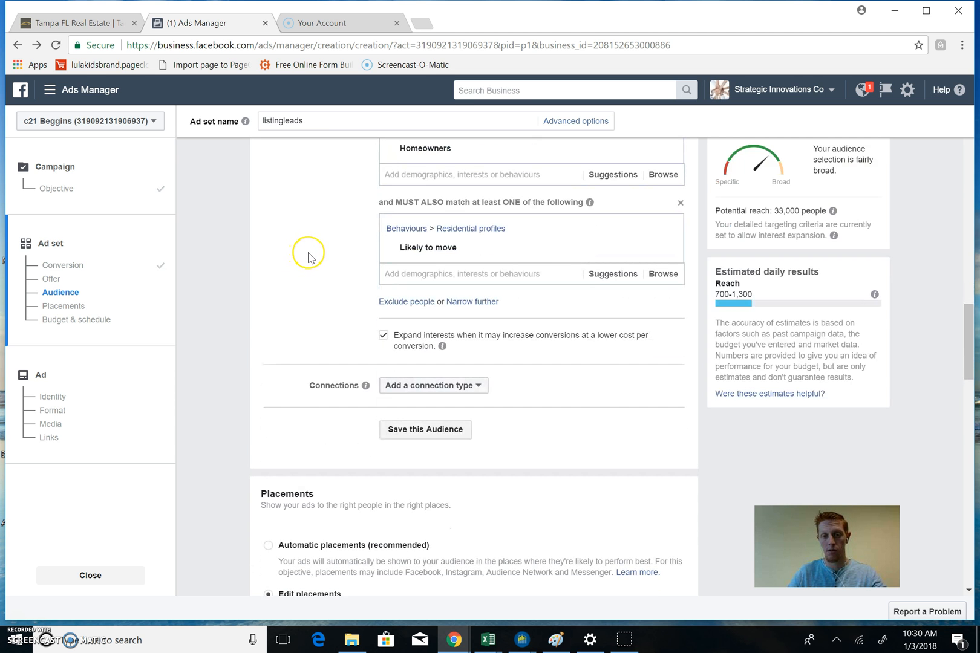
{"action": "scroll", "coordinate": [309, 257], "scroll_direction": "down", "scroll_amount": 1}
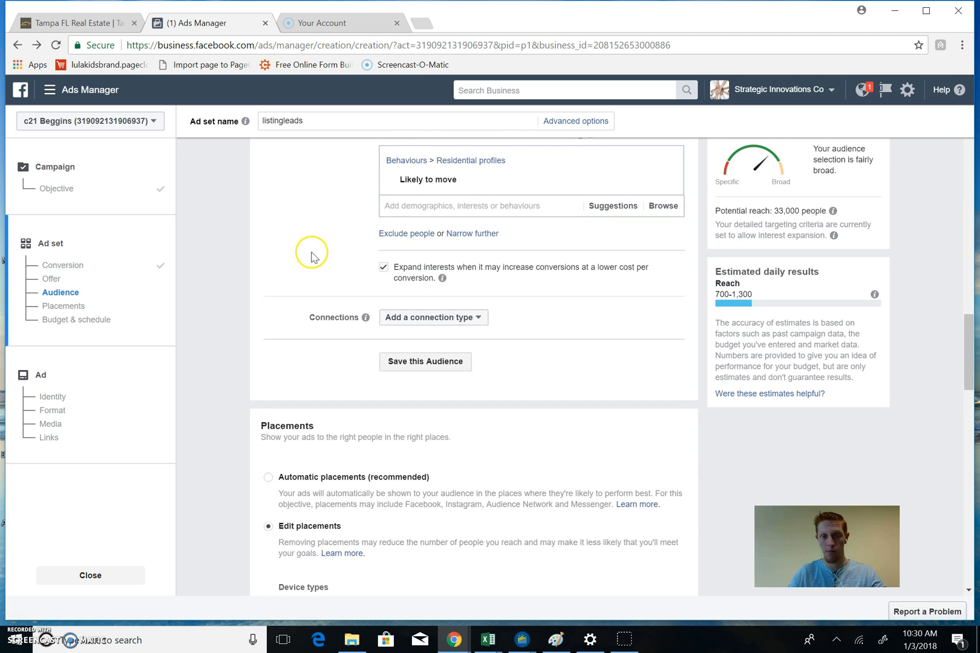
{"action": "scroll", "coordinate": [323, 248], "scroll_direction": "down", "scroll_amount": 2}
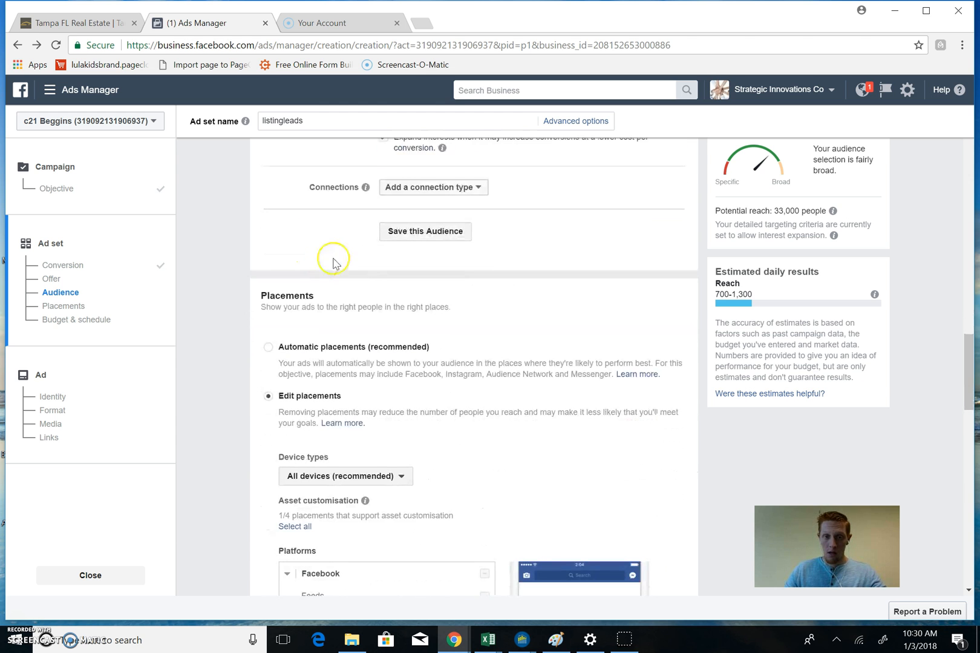
{"action": "left_click", "coordinate": [444, 226]}
{"action": "left_click_drag", "start_coordinate": [449, 245], "coordinate": [403, 245]}
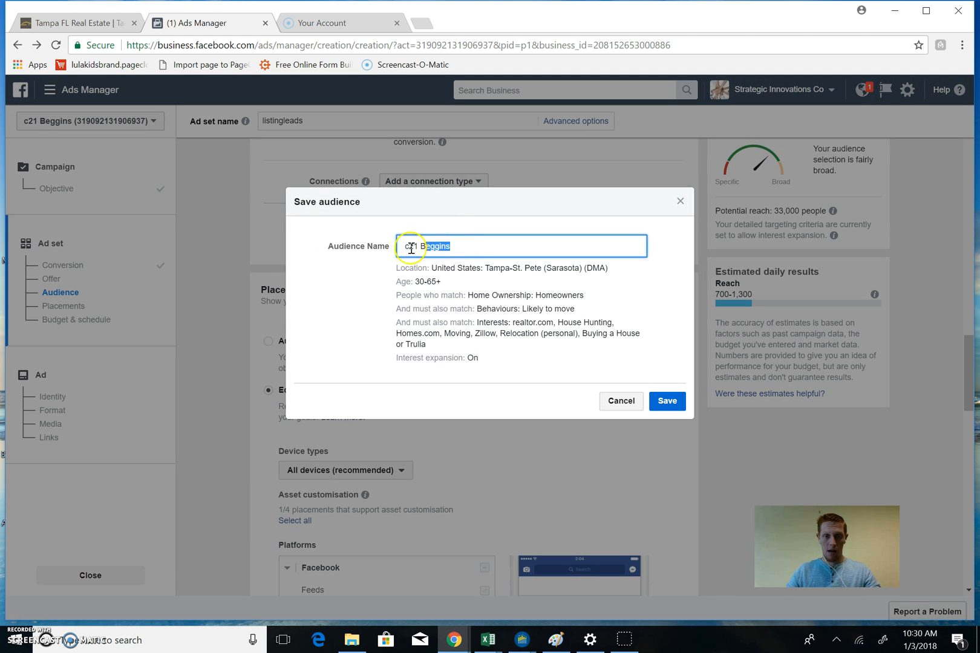
{"action": "type", "text": "listingleadaudience"}
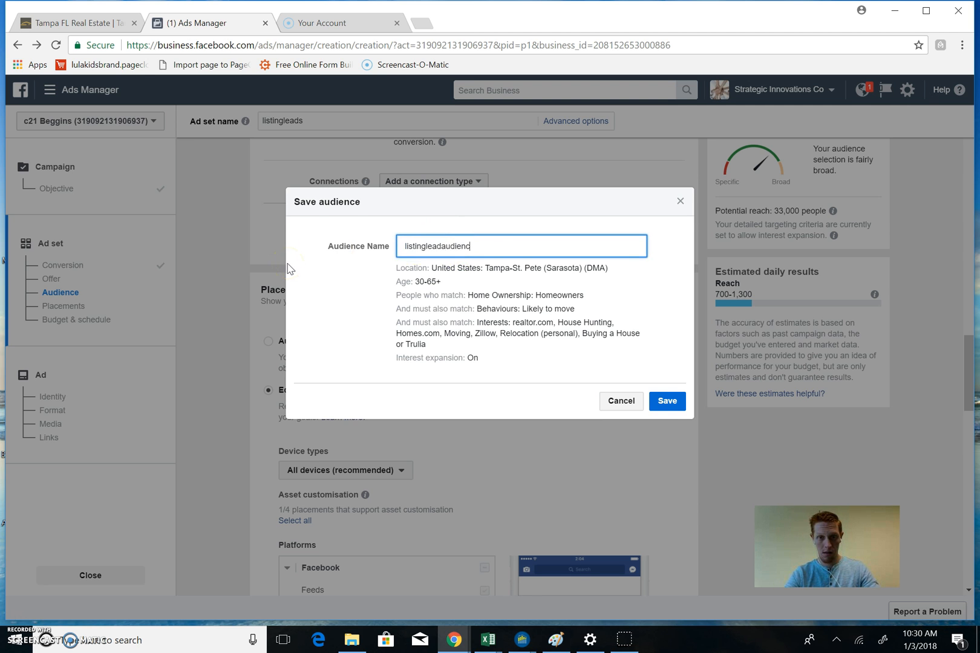
{"action": "left_click", "coordinate": [665, 400]}
Look over the ad set's budget, placement, saved audience and conversion sections
{"action": "scroll", "coordinate": [460, 399], "scroll_direction": "down", "scroll_amount": 10}
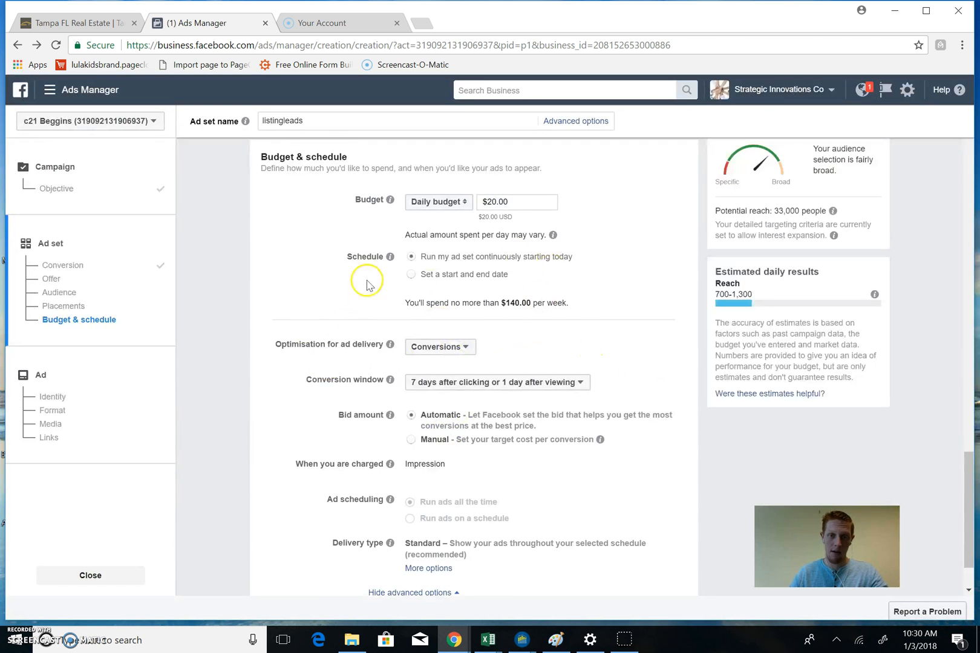
{"action": "scroll", "coordinate": [387, 290], "scroll_direction": "up", "scroll_amount": 3}
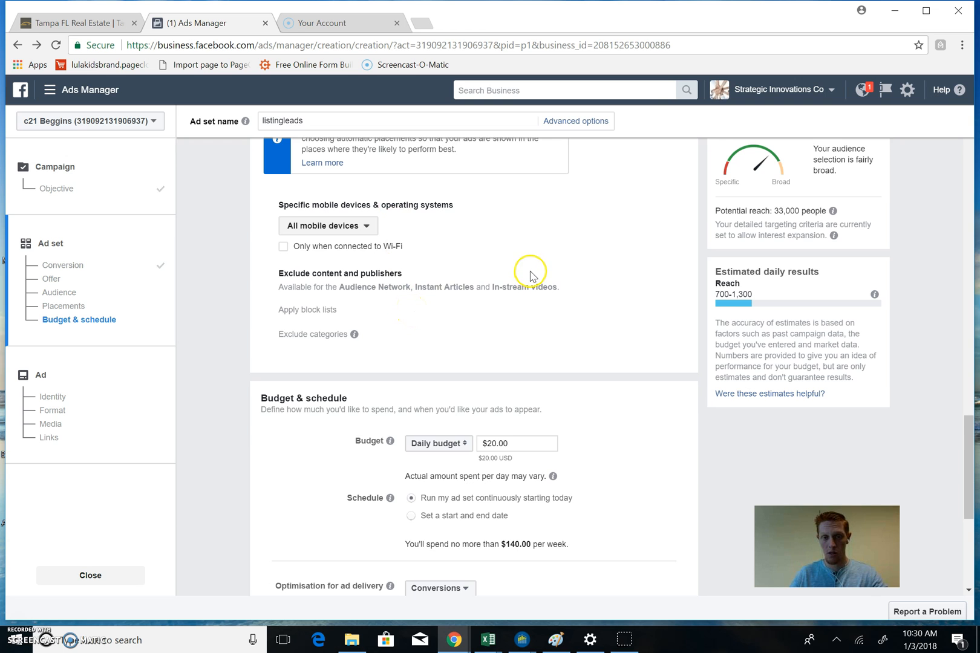
{"action": "scroll", "coordinate": [520, 276], "scroll_direction": "up", "scroll_amount": 1}
{"action": "scroll", "coordinate": [447, 270], "scroll_direction": "up", "scroll_amount": 3}
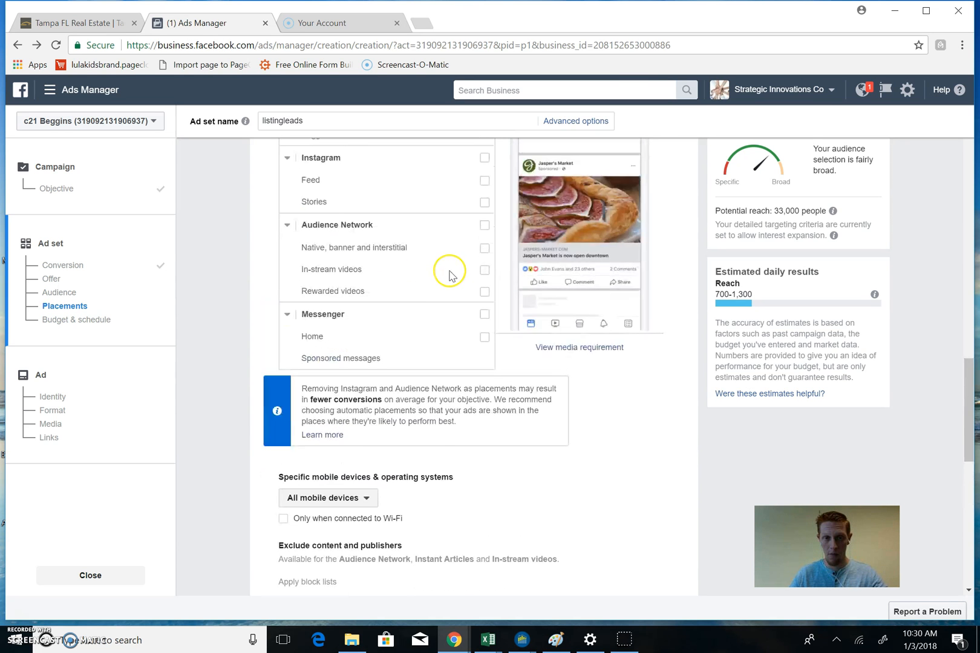
{"action": "scroll", "coordinate": [394, 499], "scroll_direction": "up", "scroll_amount": 4}
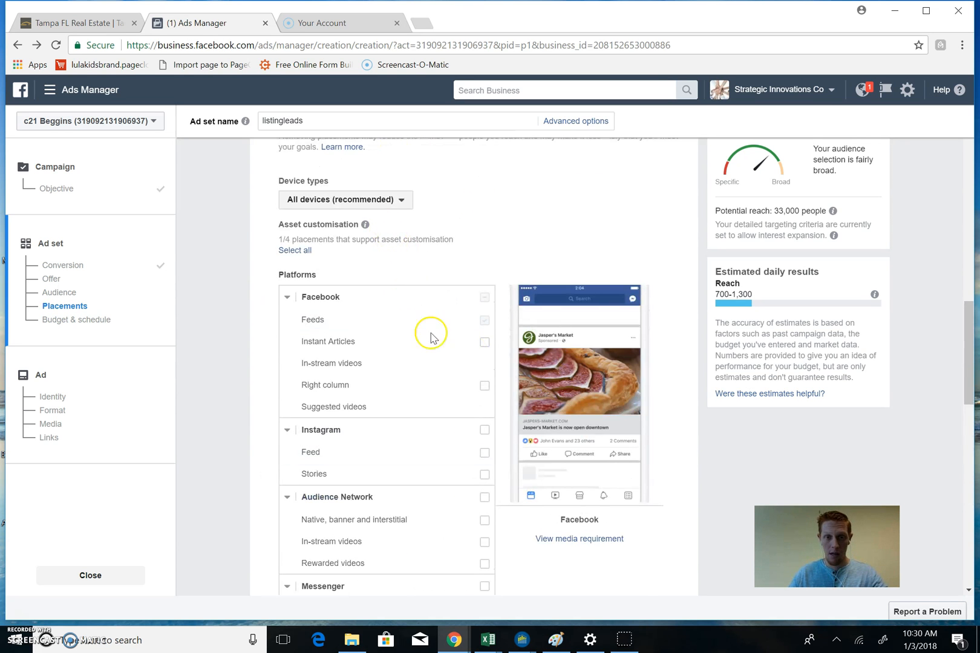
{"action": "scroll", "coordinate": [435, 314], "scroll_direction": "up", "scroll_amount": 3}
{"action": "scroll", "coordinate": [444, 336], "scroll_direction": "up", "scroll_amount": 3}
{"action": "scroll", "coordinate": [445, 336], "scroll_direction": "up", "scroll_amount": 6}
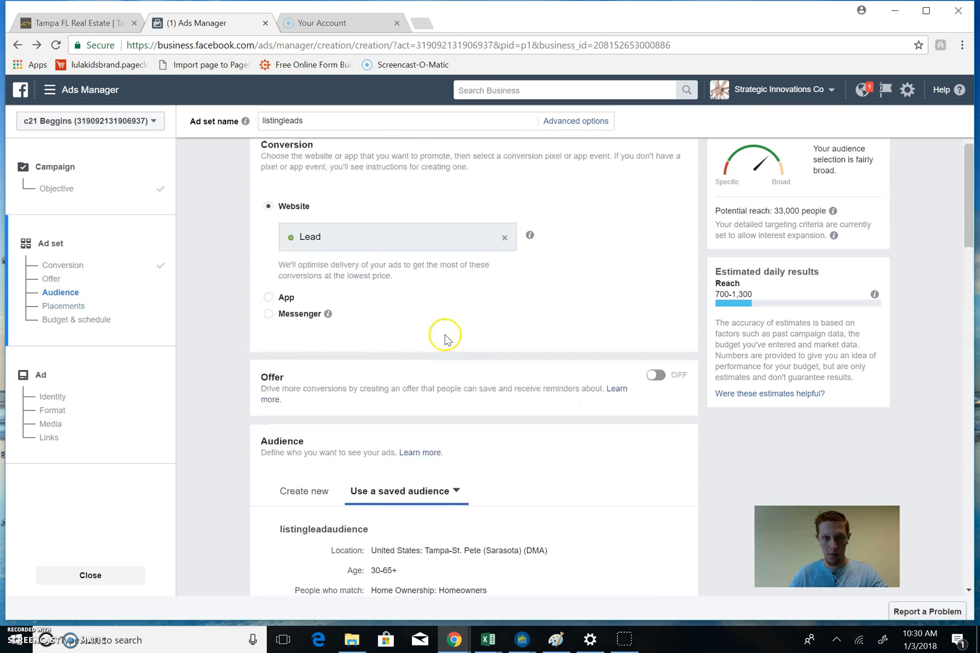
Examine the placement options for Facebook, Instagram, Audience Network and Messenger, along with the audience's potential reach and estimated daily results
{"action": "scroll", "coordinate": [444, 336], "scroll_direction": "down", "scroll_amount": 10}
{"action": "scroll", "coordinate": [444, 342], "scroll_direction": "down", "scroll_amount": 5}
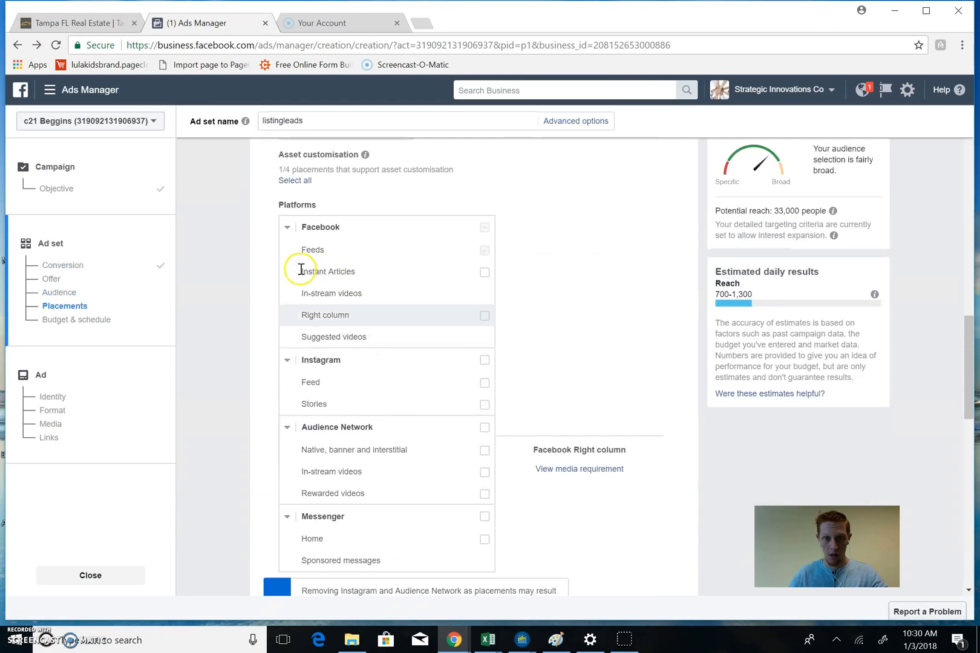
{"action": "scroll", "coordinate": [417, 239], "scroll_direction": "up", "scroll_amount": 2}
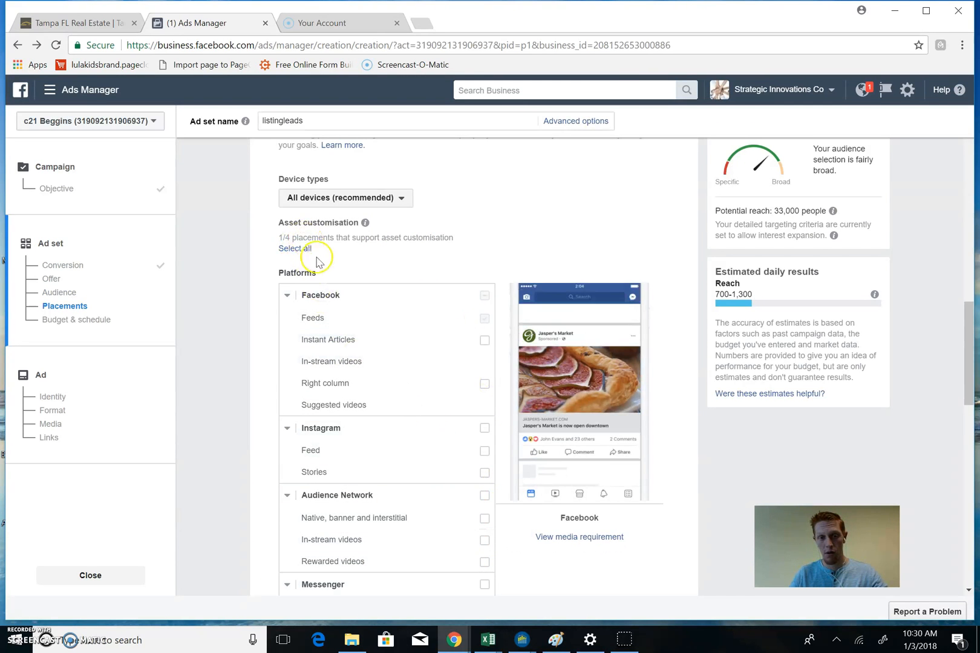
{"action": "scroll", "coordinate": [346, 381], "scroll_direction": "down", "scroll_amount": 1}
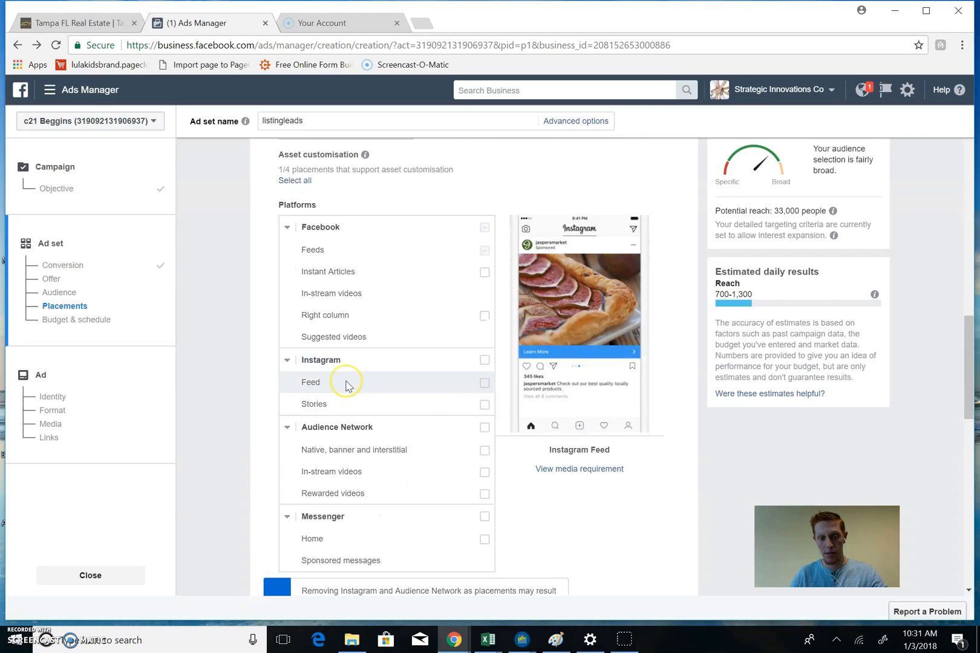
{"action": "scroll", "coordinate": [346, 384], "scroll_direction": "up", "scroll_amount": 2}
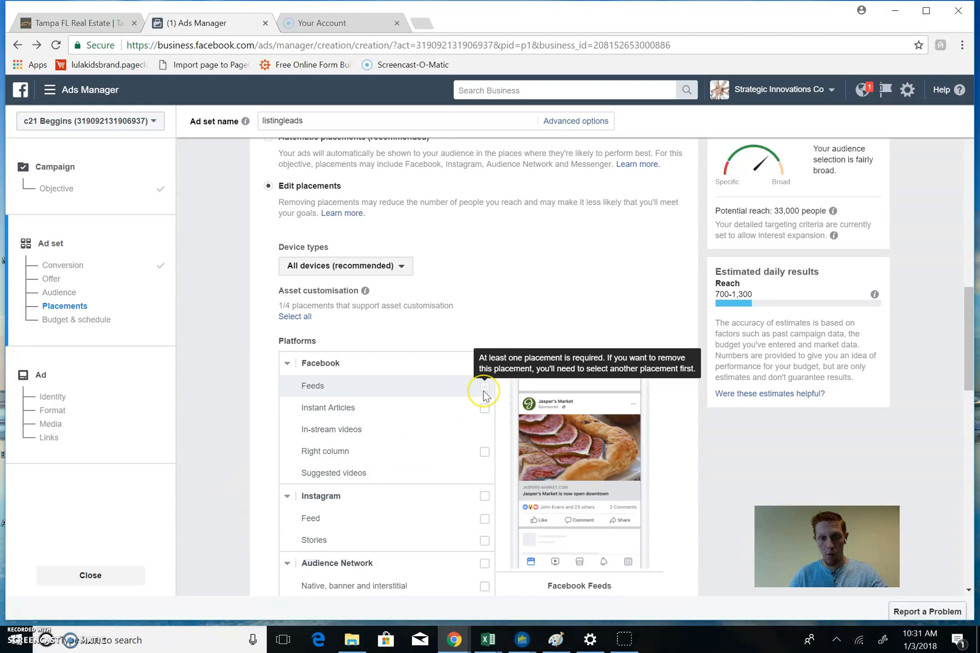
{"action": "scroll", "coordinate": [418, 430], "scroll_direction": "down", "scroll_amount": 1}
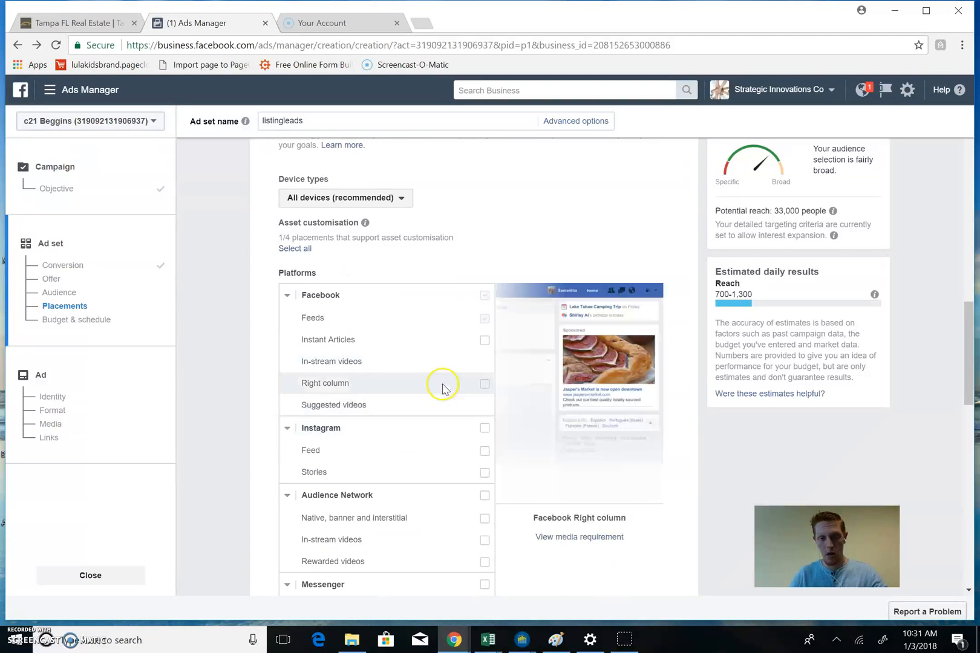
{"action": "scroll", "coordinate": [350, 484], "scroll_direction": "down", "scroll_amount": 1}
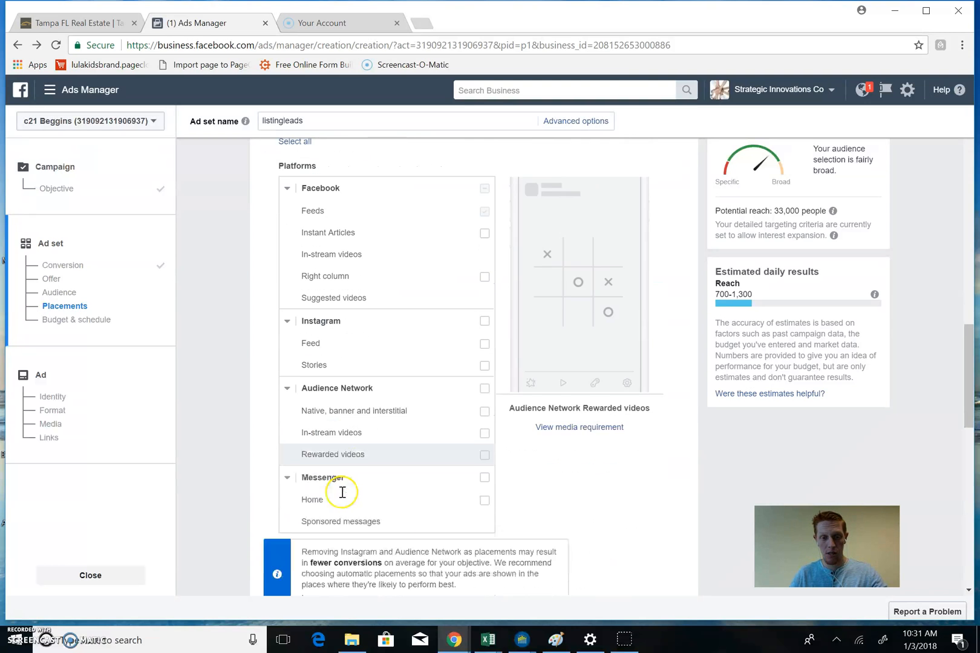
{"action": "scroll", "coordinate": [421, 448], "scroll_direction": "down", "scroll_amount": 2}
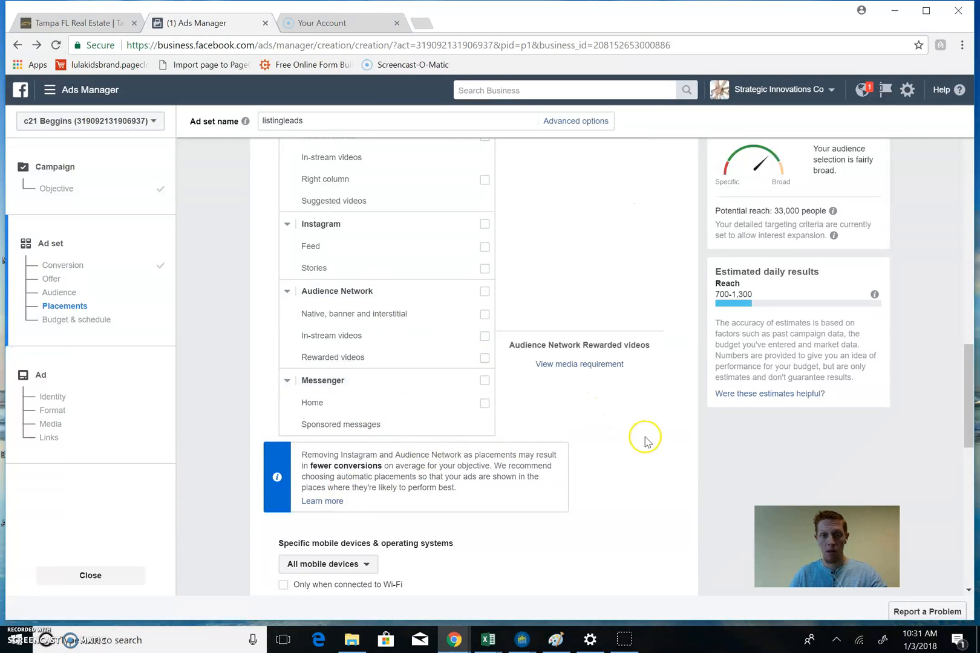
{"action": "scroll", "coordinate": [609, 416], "scroll_direction": "down", "scroll_amount": 2}
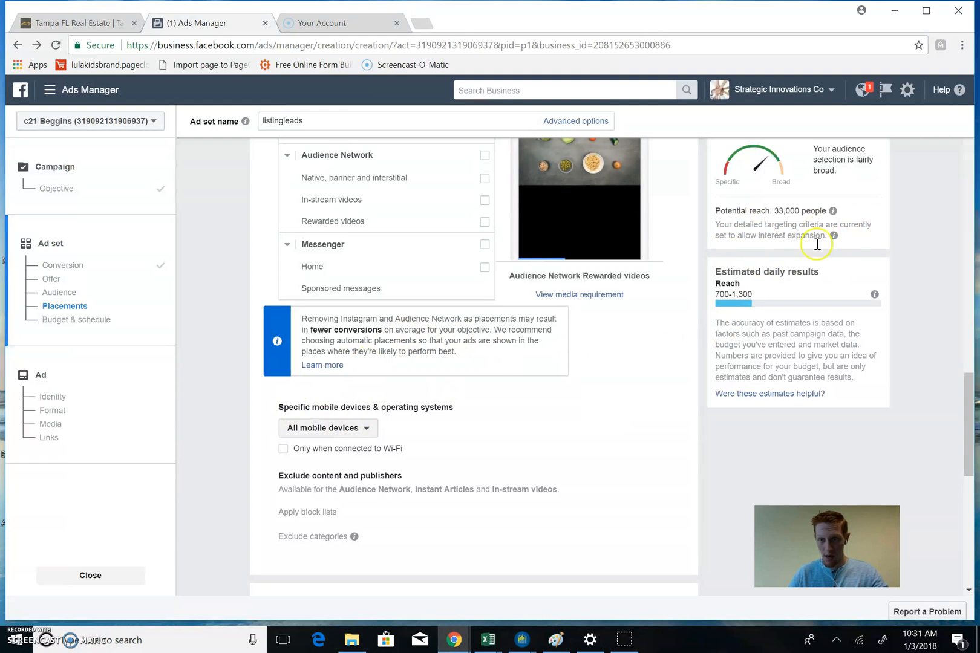
{"action": "left_click_drag", "start_coordinate": [964, 389], "coordinate": [964, 334]}
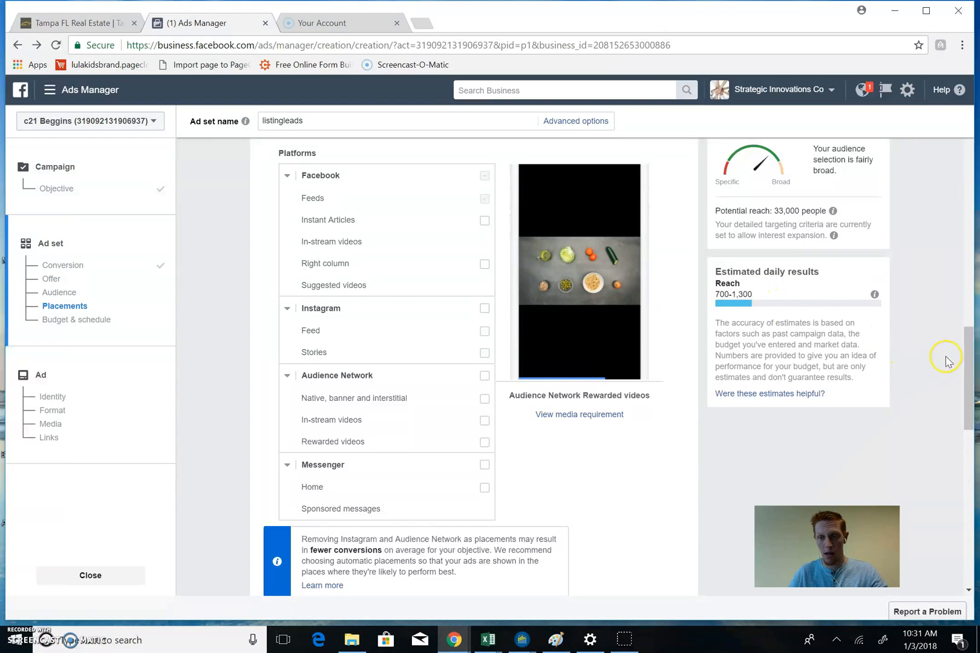
{"action": "left_click_drag", "start_coordinate": [967, 346], "coordinate": [965, 326]}
{"action": "scroll", "coordinate": [737, 203], "scroll_direction": "up", "scroll_amount": 2}
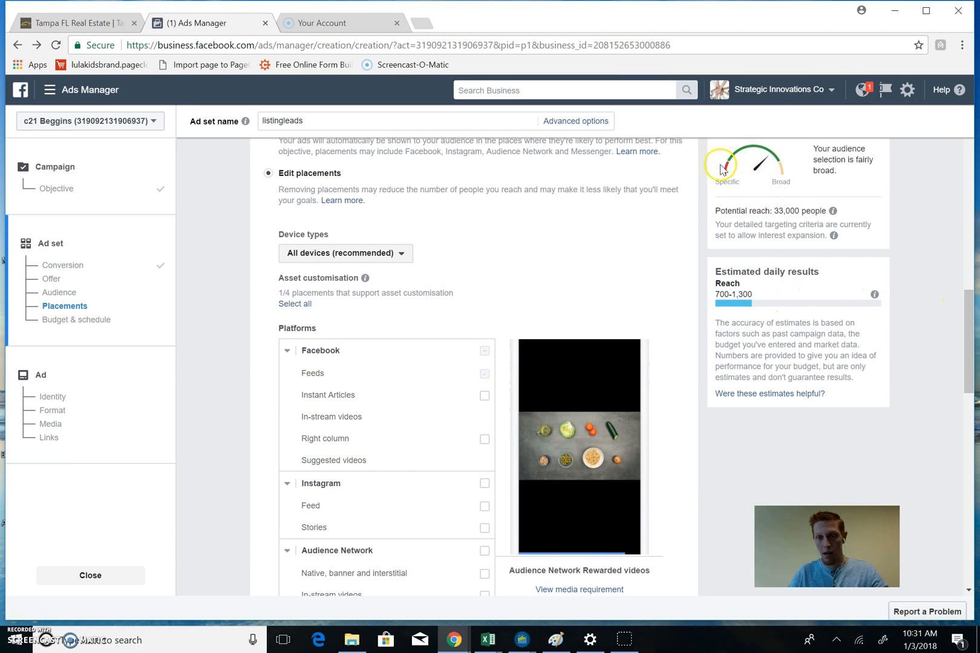
Review the budget and schedule settings and check which budget types are available
{"action": "left_click_drag", "start_coordinate": [965, 301], "coordinate": [967, 453]}
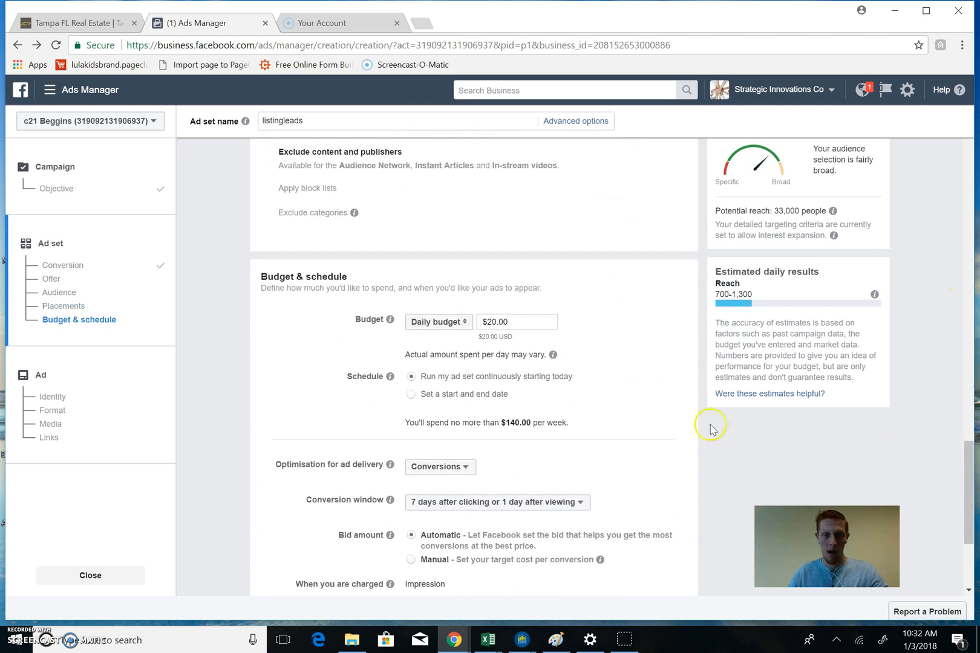
{"action": "left_click", "coordinate": [455, 326]}
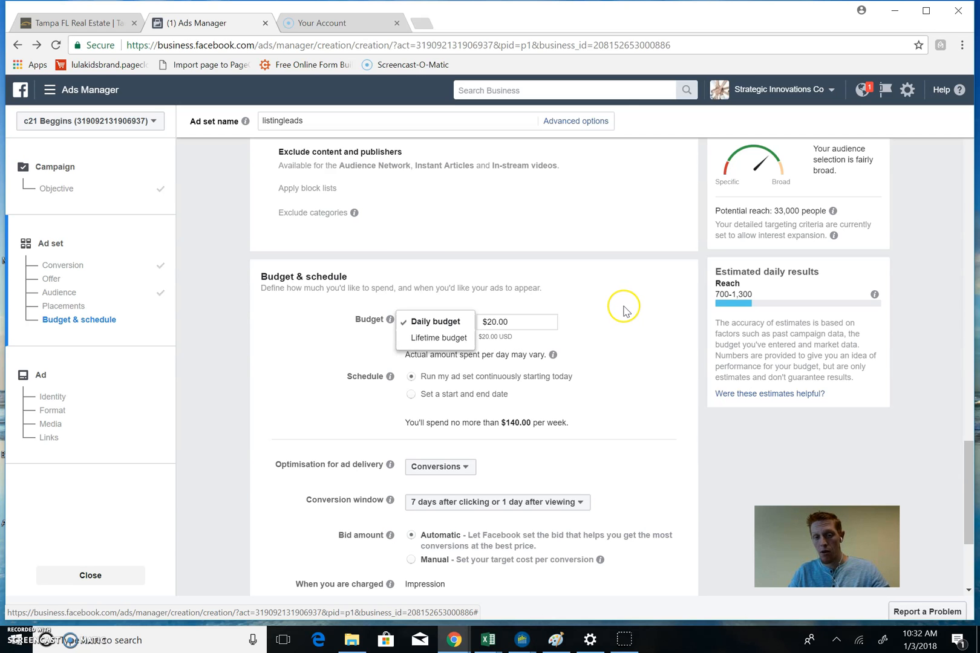
{"action": "left_click", "coordinate": [614, 320]}
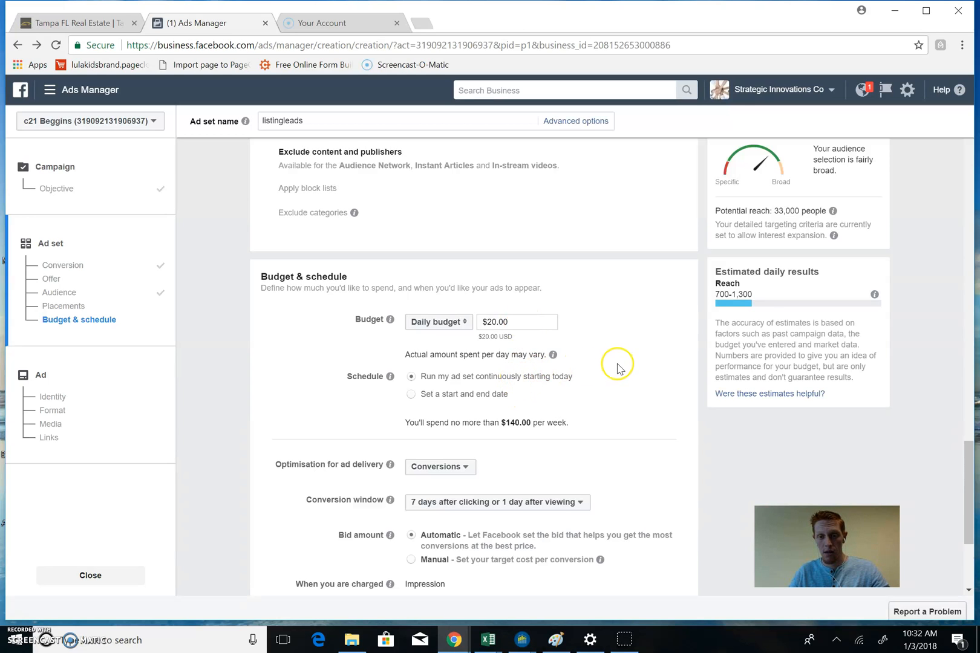
Accept the remaining budget and schedule settings, continue to ad creation and name the ad listingad1
{"action": "scroll", "coordinate": [621, 365], "scroll_direction": "down", "scroll_amount": 2}
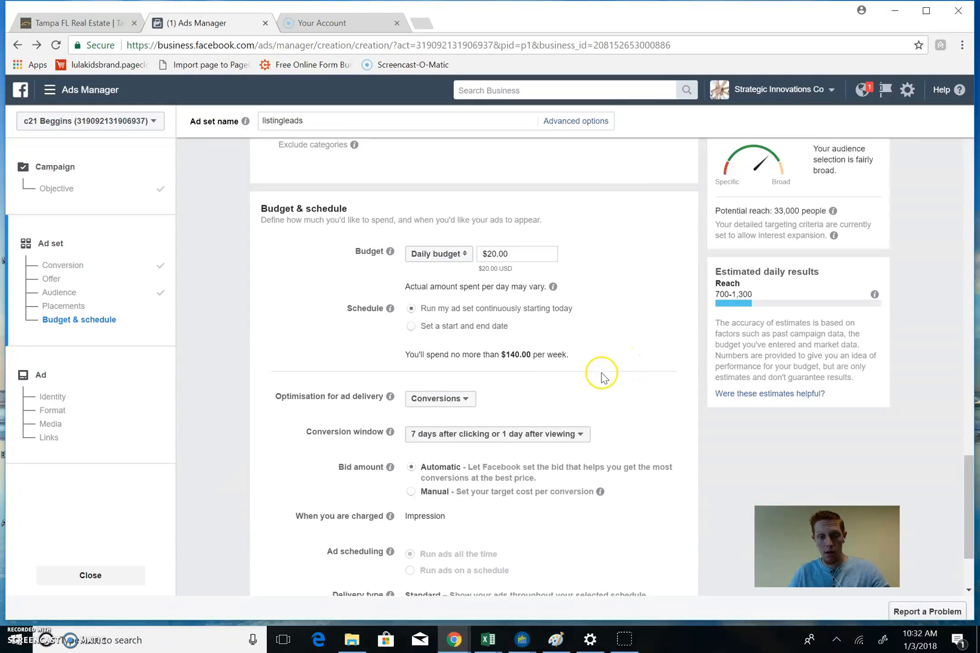
{"action": "scroll", "coordinate": [553, 378], "scroll_direction": "down", "scroll_amount": 1}
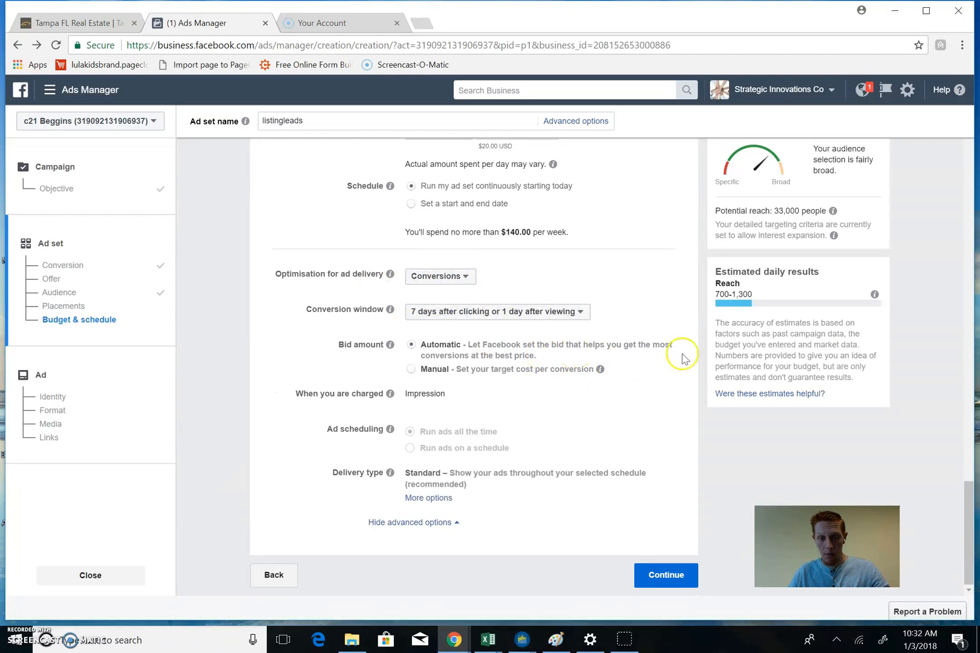
{"action": "left_click", "coordinate": [666, 575]}
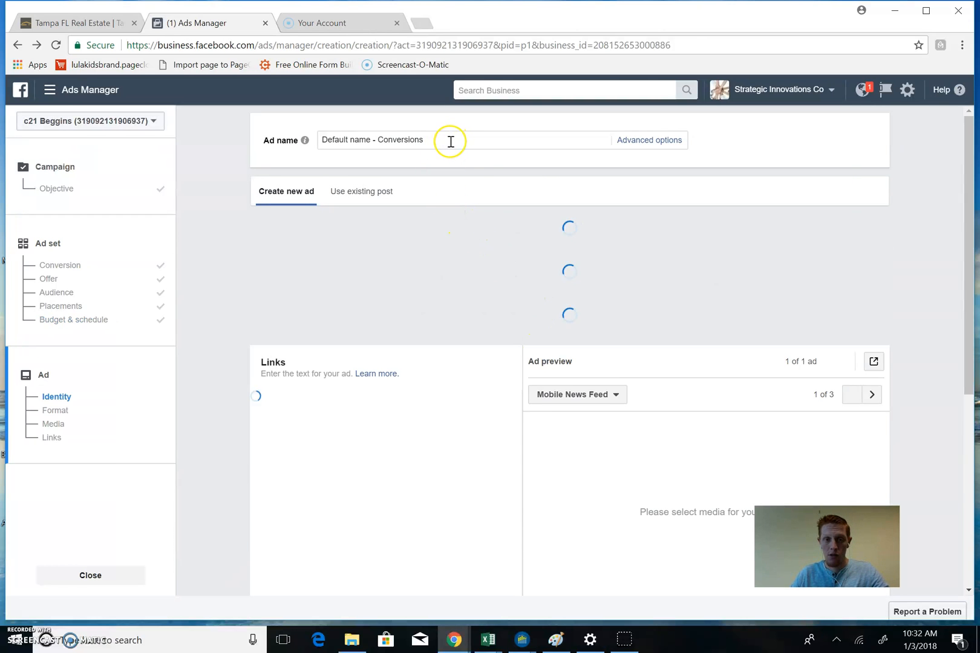
{"action": "left_click_drag", "start_coordinate": [427, 140], "coordinate": [303, 142]}
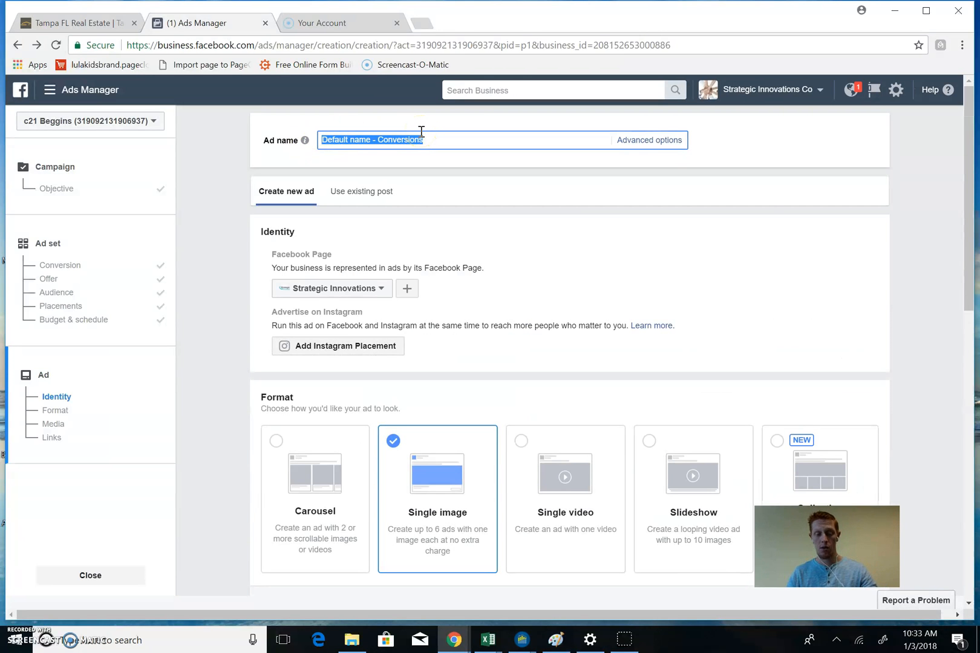
{"action": "type", "text": "I"}
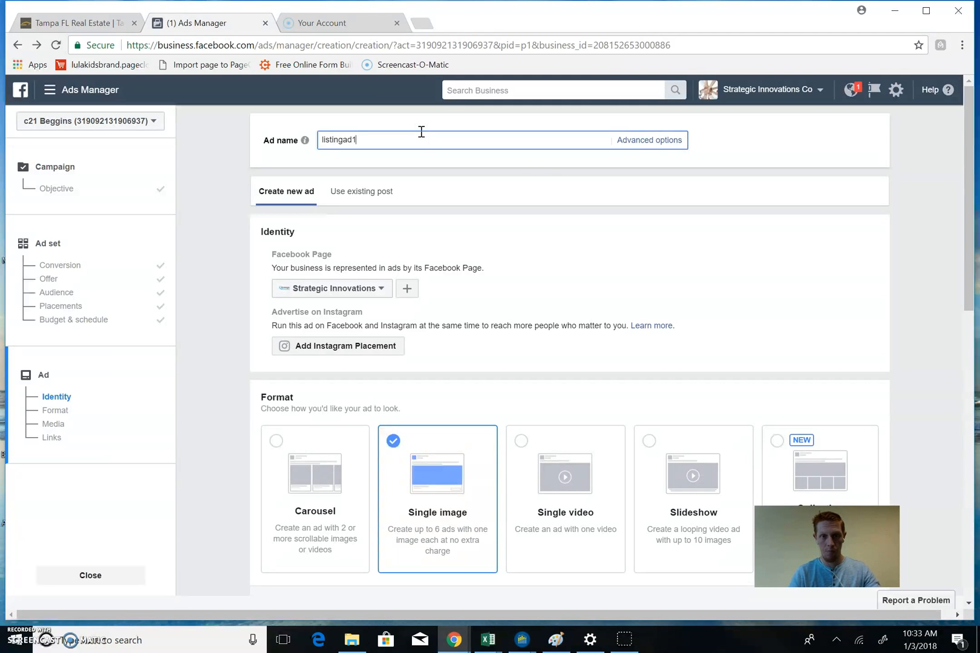
{"action": "left_click", "coordinate": [538, 175]}
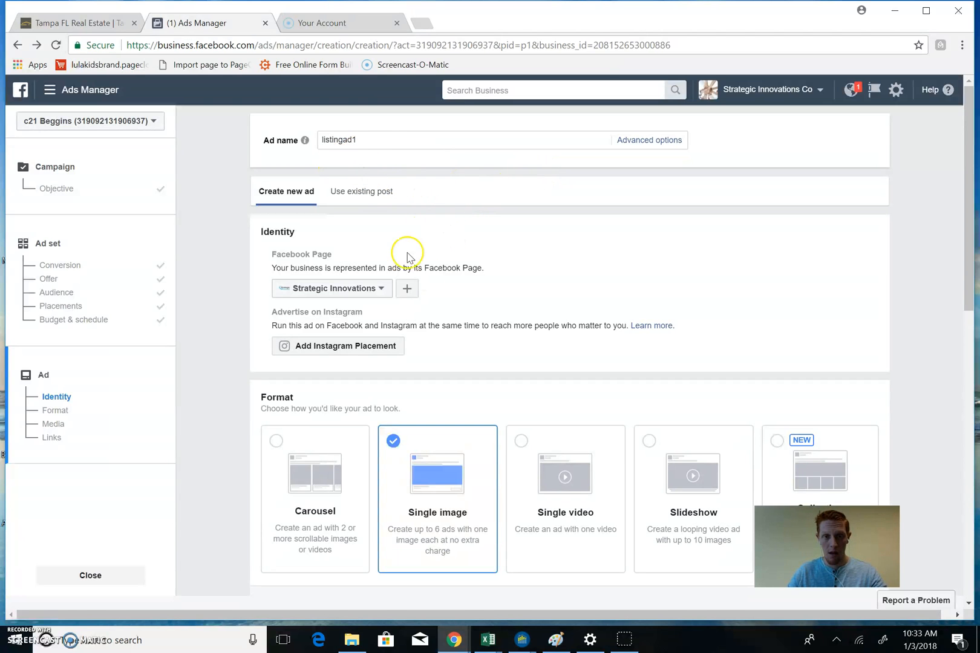
Set the ad's Facebook Page to the CENTURY 21 Beggins - Tampa Bay page from the personal pages
{"action": "left_click", "coordinate": [371, 292]}
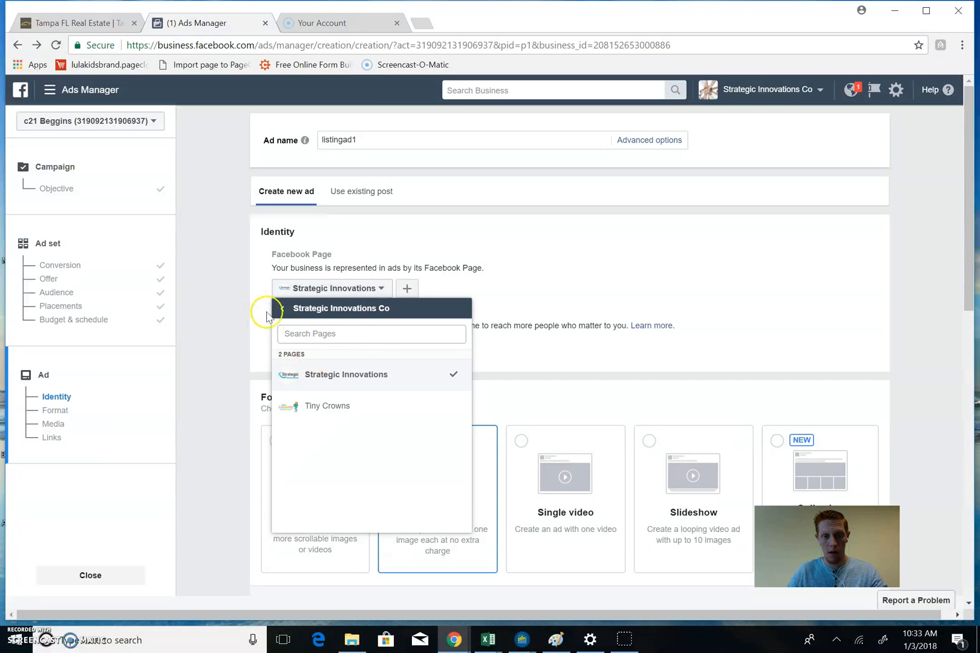
{"action": "left_click", "coordinate": [281, 309]}
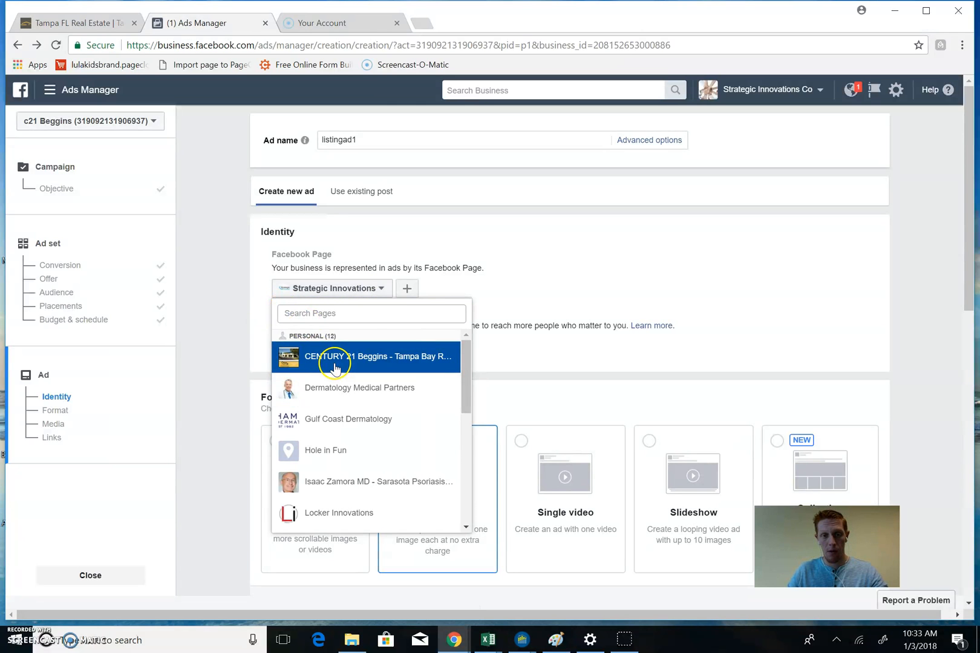
{"action": "left_click", "coordinate": [334, 366]}
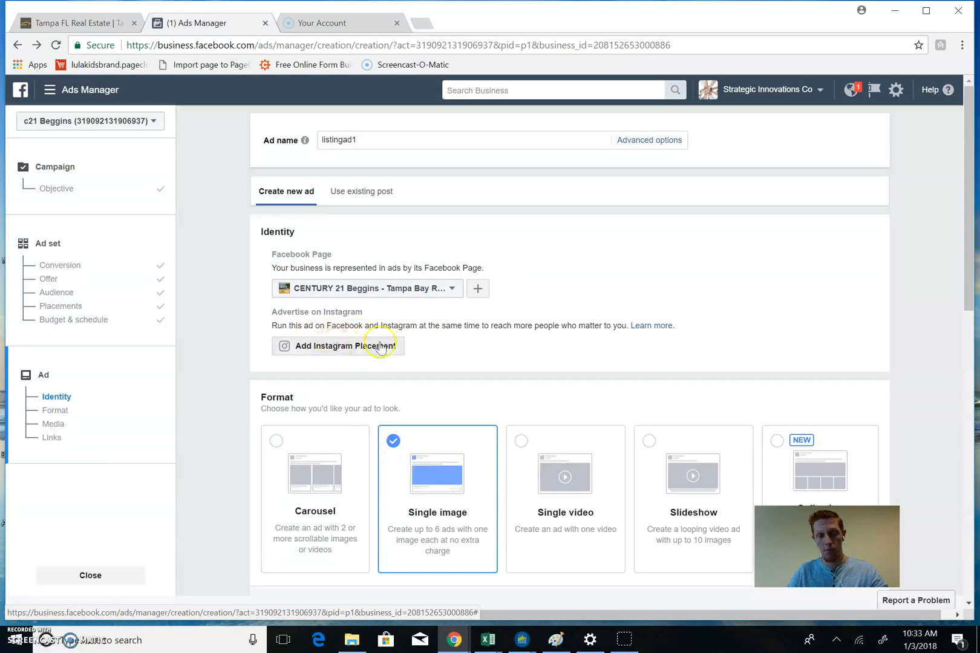
Choose the single video format for the ad and use LISTING.mp4 from the video library
{"action": "scroll", "coordinate": [460, 357], "scroll_direction": "down", "scroll_amount": 1}
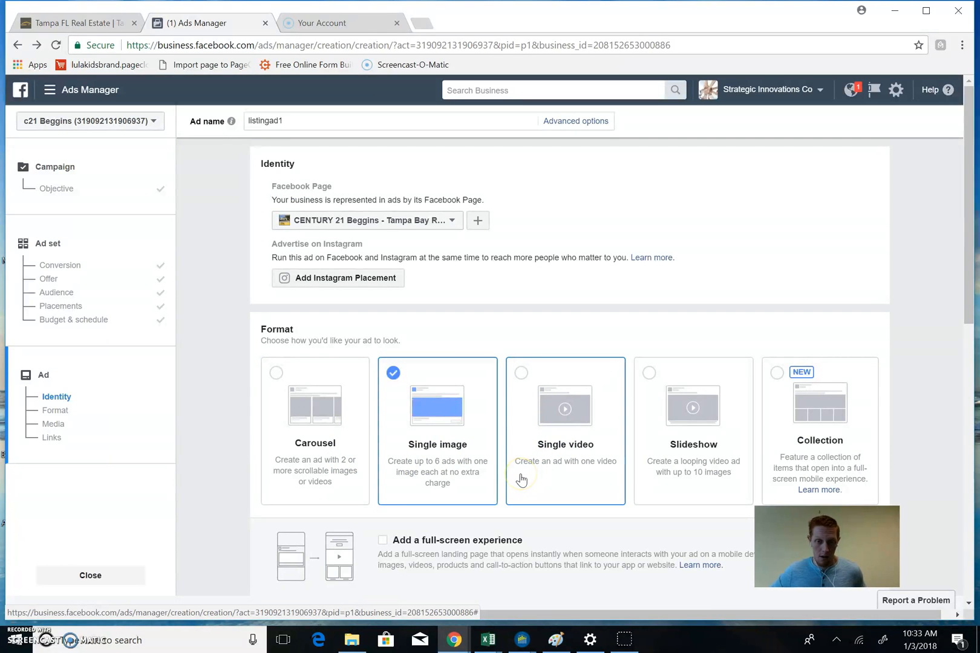
{"action": "left_click", "coordinate": [567, 433]}
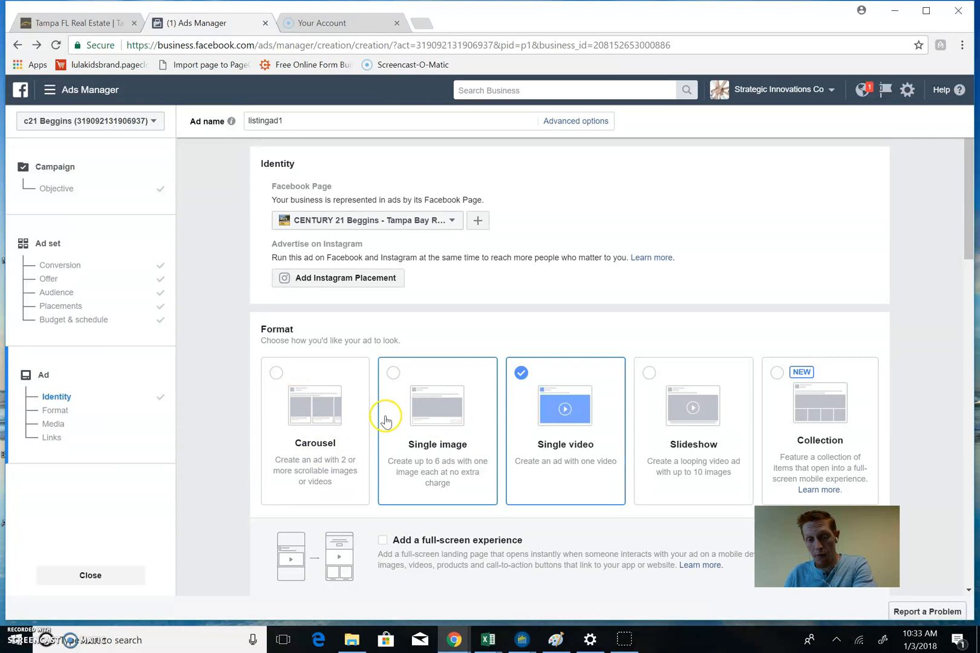
{"action": "scroll", "coordinate": [568, 457], "scroll_direction": "down", "scroll_amount": 2}
{"action": "scroll", "coordinate": [575, 394], "scroll_direction": "down", "scroll_amount": 4}
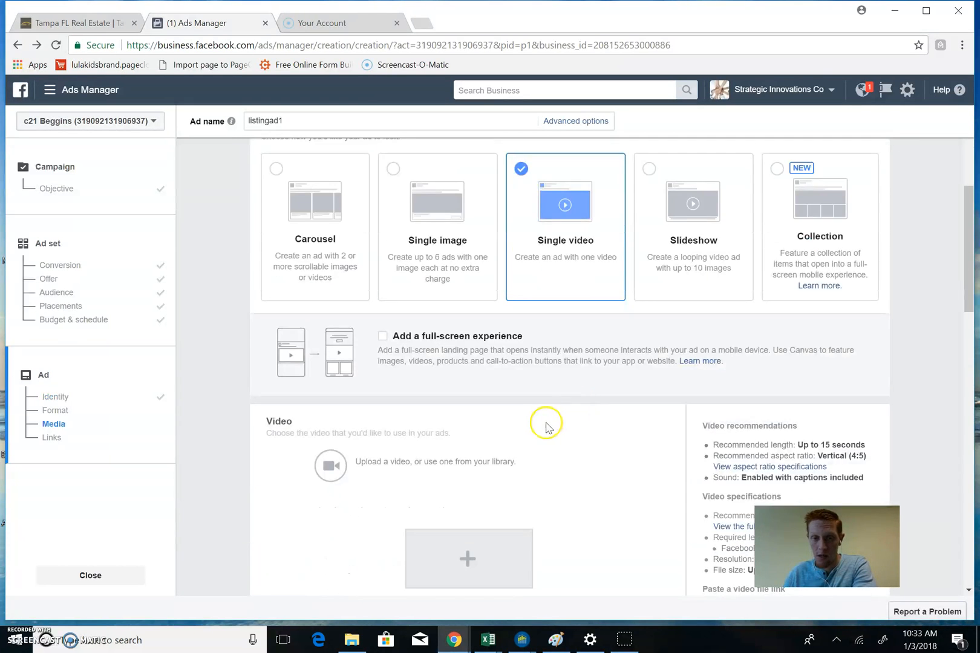
{"action": "scroll", "coordinate": [468, 469], "scroll_direction": "down", "scroll_amount": 2}
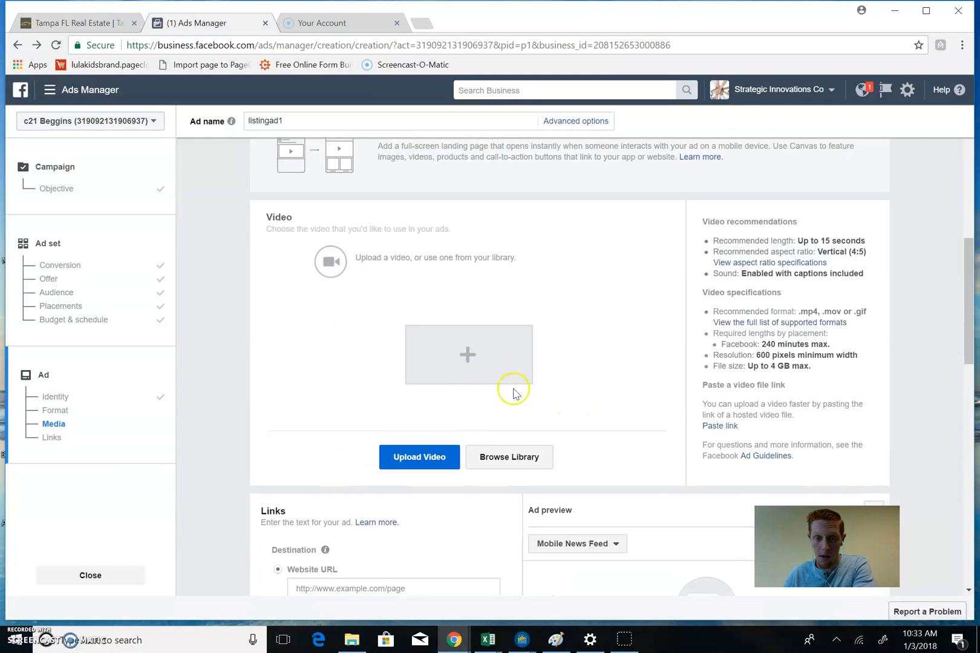
{"action": "left_click", "coordinate": [513, 458]}
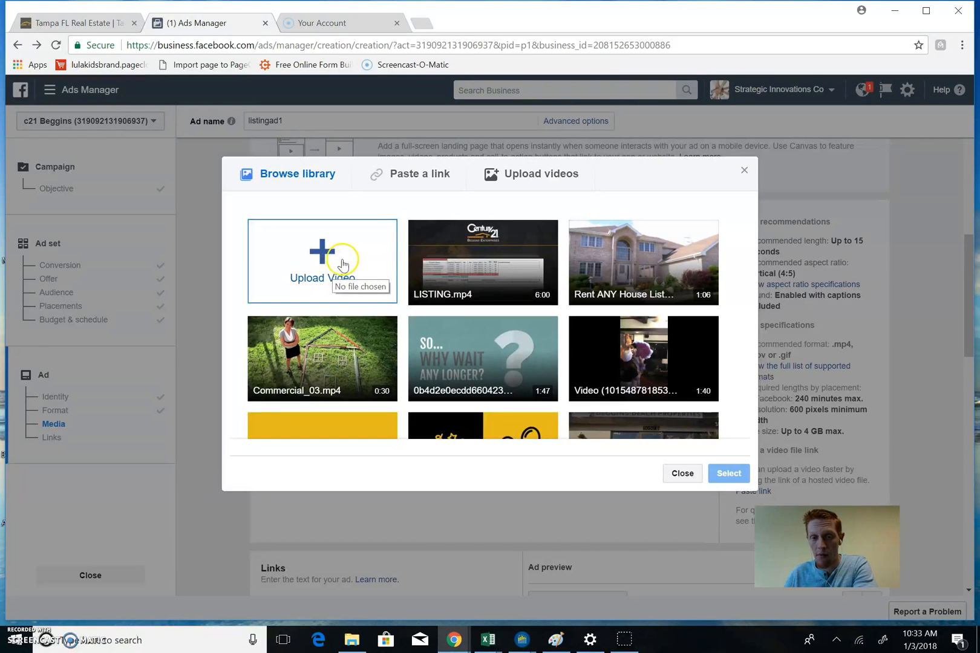
{"action": "left_click", "coordinate": [486, 261]}
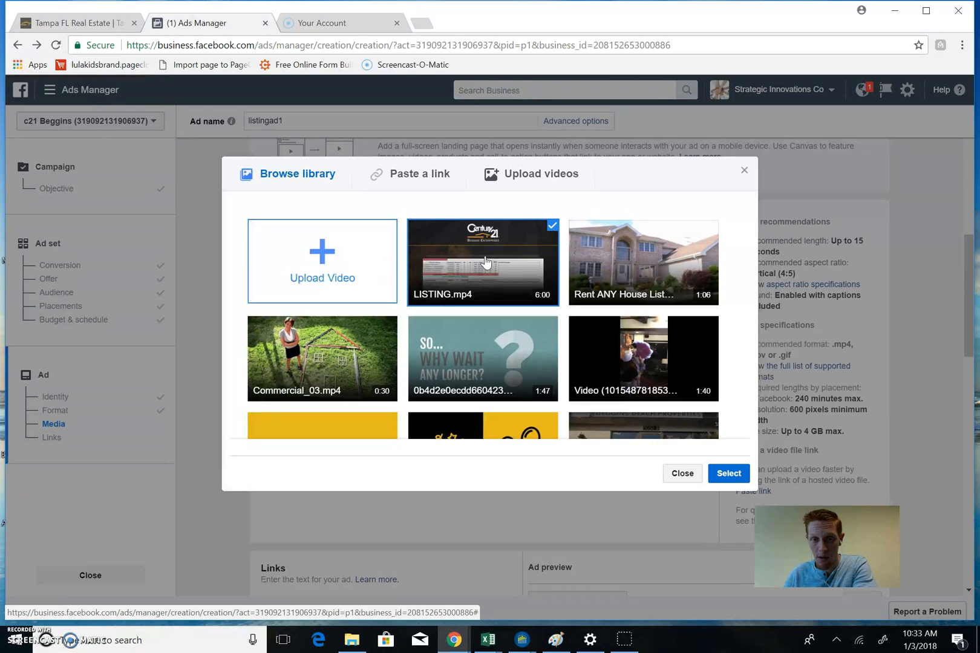
{"action": "left_click", "coordinate": [699, 475]}
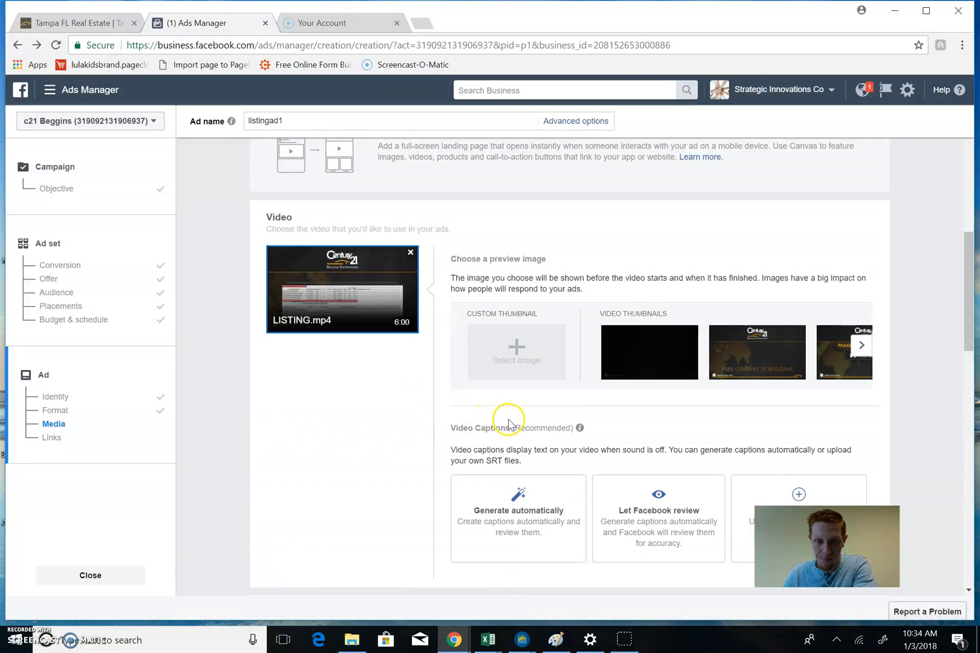
Generate captions automatically for the LISTING.mp4 video and look through the generated lines
{"action": "scroll", "coordinate": [503, 417], "scroll_direction": "down", "scroll_amount": 1}
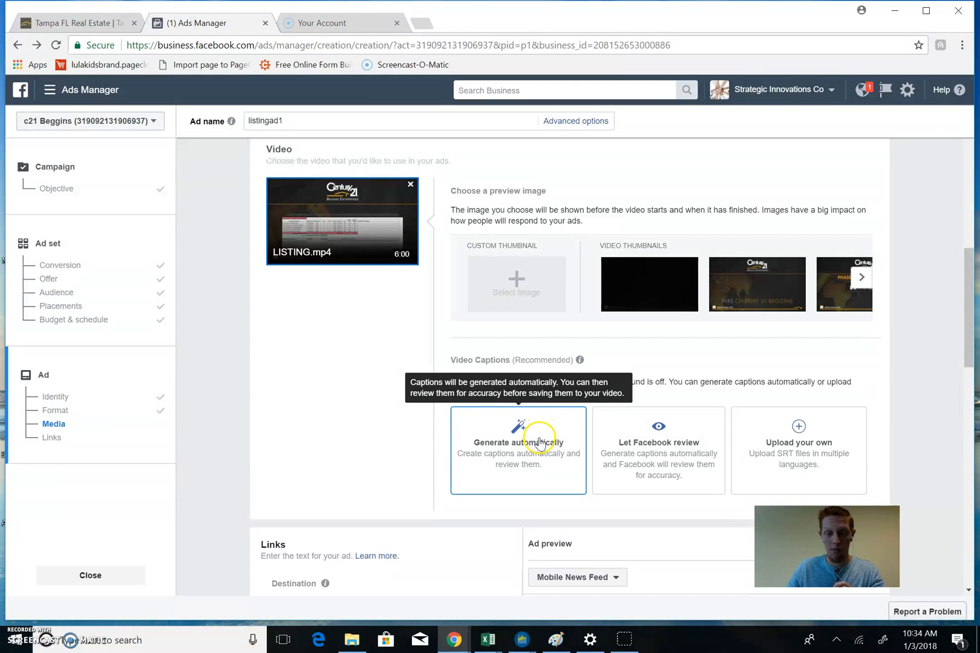
{"action": "left_click", "coordinate": [503, 460]}
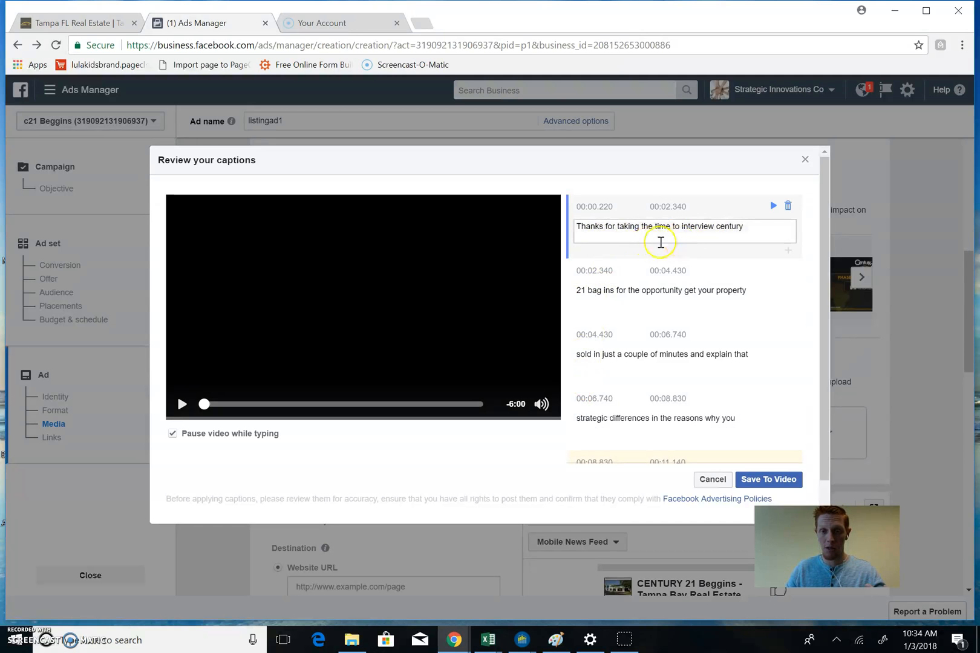
{"action": "left_click", "coordinate": [756, 230]}
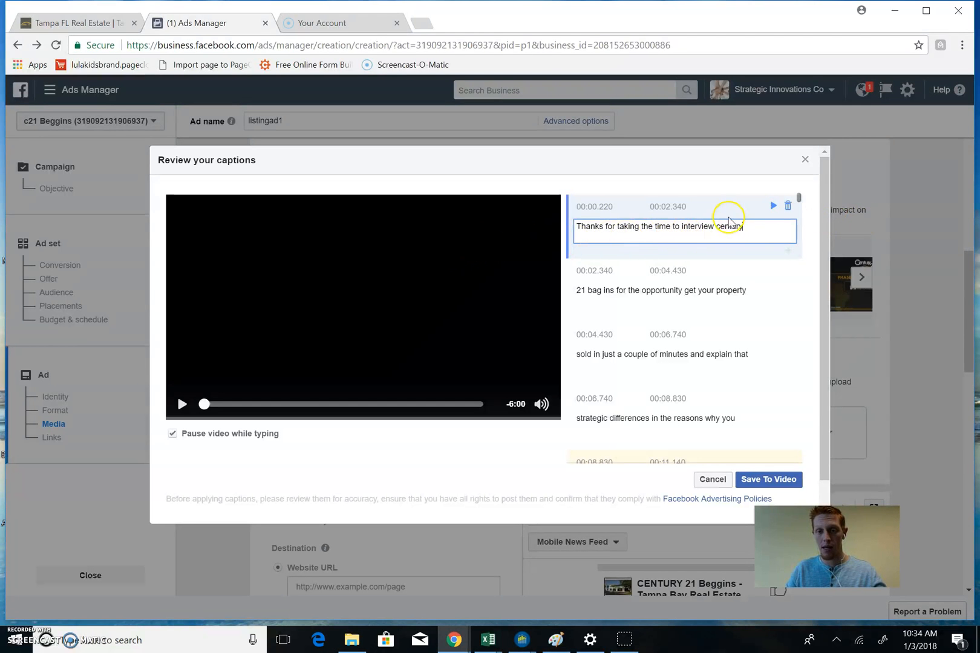
{"action": "scroll", "coordinate": [739, 317], "scroll_direction": "down", "scroll_amount": 10}
{"action": "scroll", "coordinate": [709, 402], "scroll_direction": "down", "scroll_amount": 2}
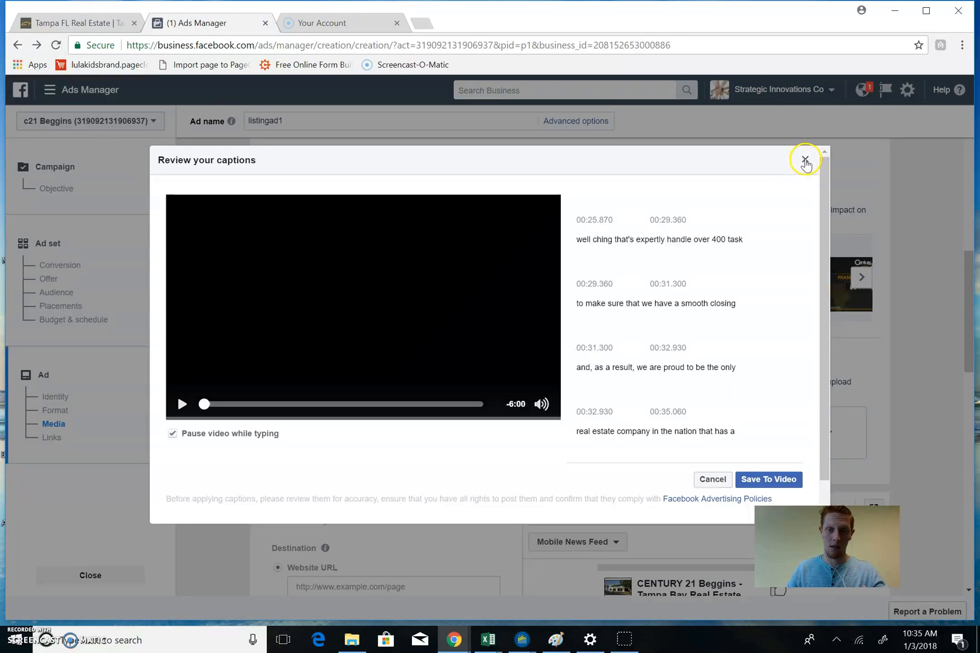
{"action": "left_click", "coordinate": [805, 160]}
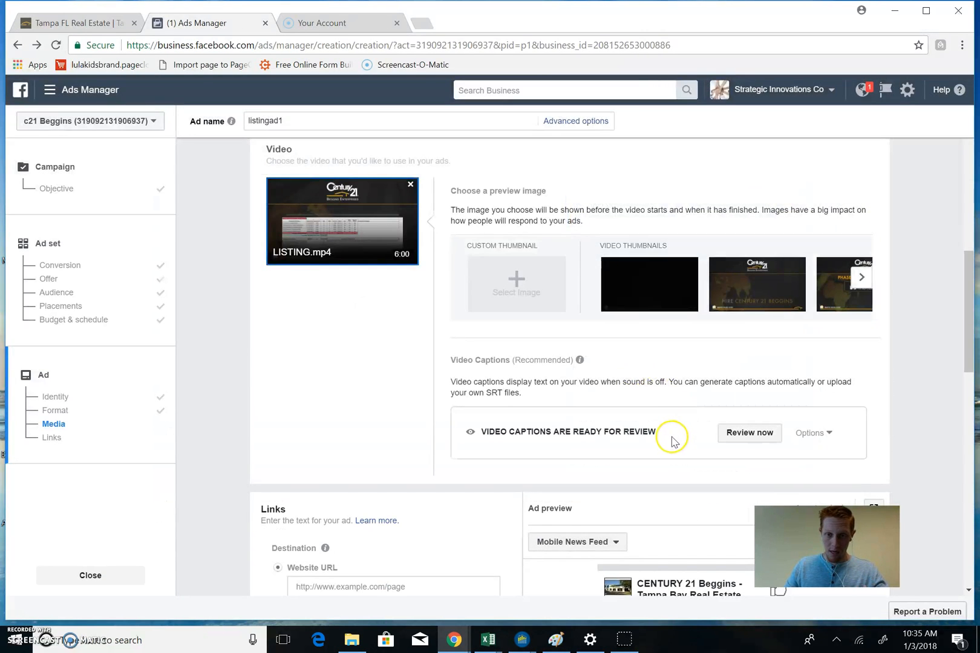
Reopen the generated captions for review and save them to the video
{"action": "left_click", "coordinate": [739, 432]}
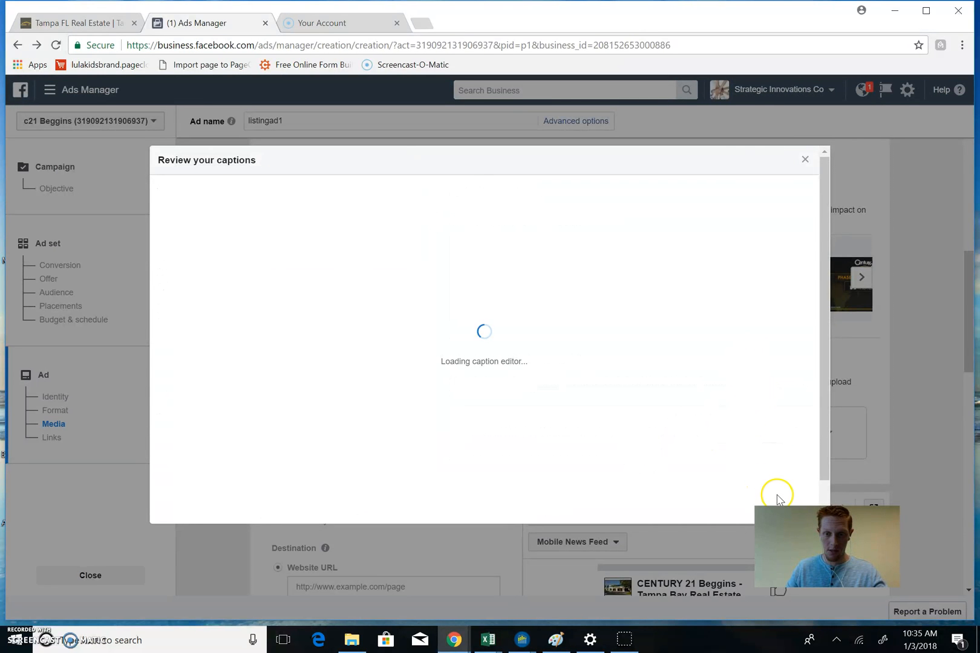
{"action": "left_click", "coordinate": [775, 489]}
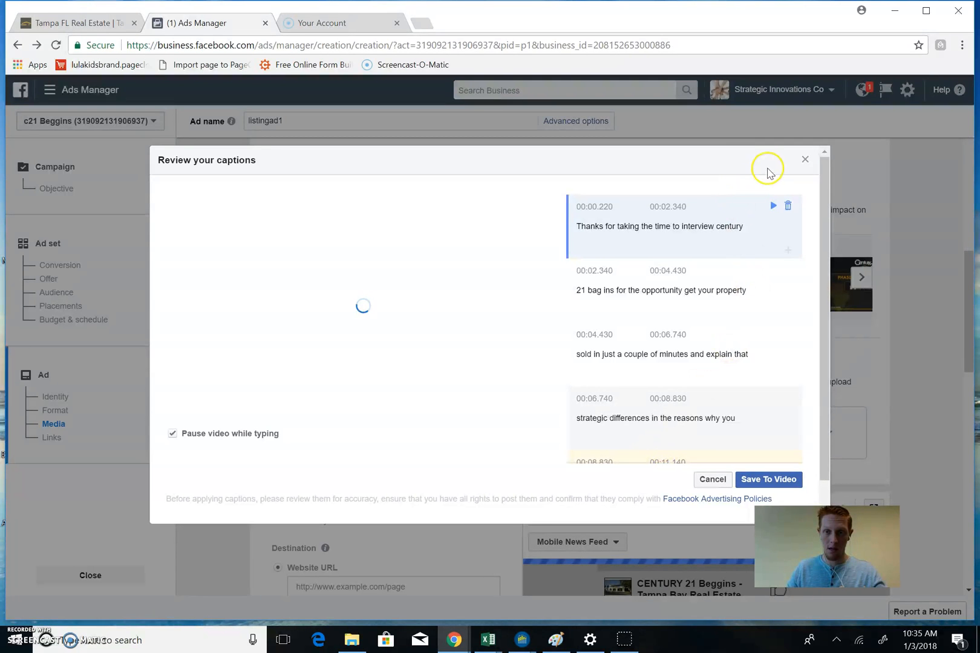
{"action": "left_click", "coordinate": [805, 160]}
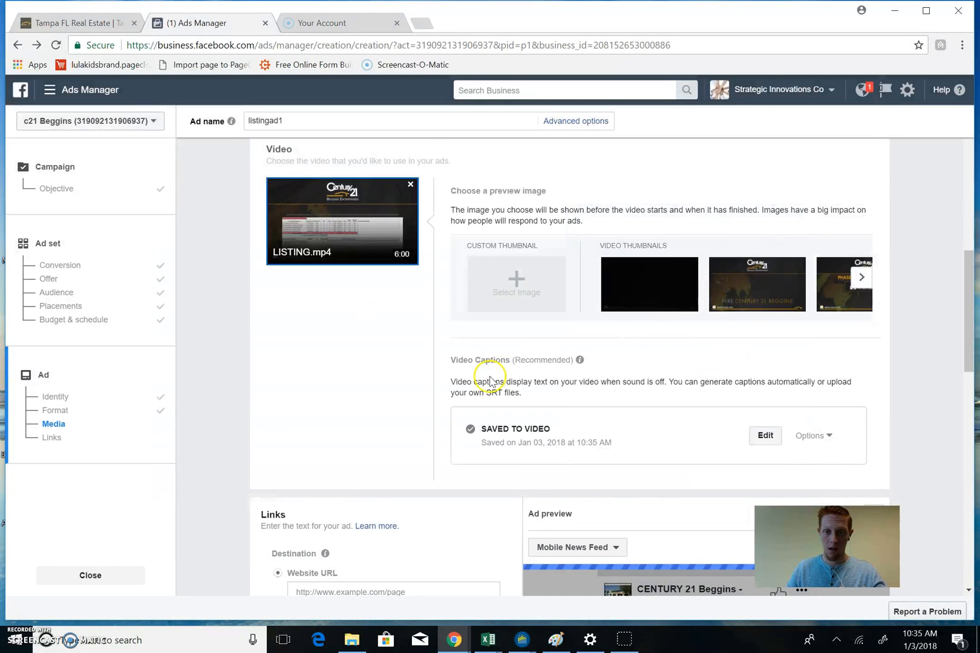
Leave the website URL empty and enter "List With Beggins" as the ad's headline
{"action": "scroll", "coordinate": [490, 381], "scroll_direction": "down", "scroll_amount": 3}
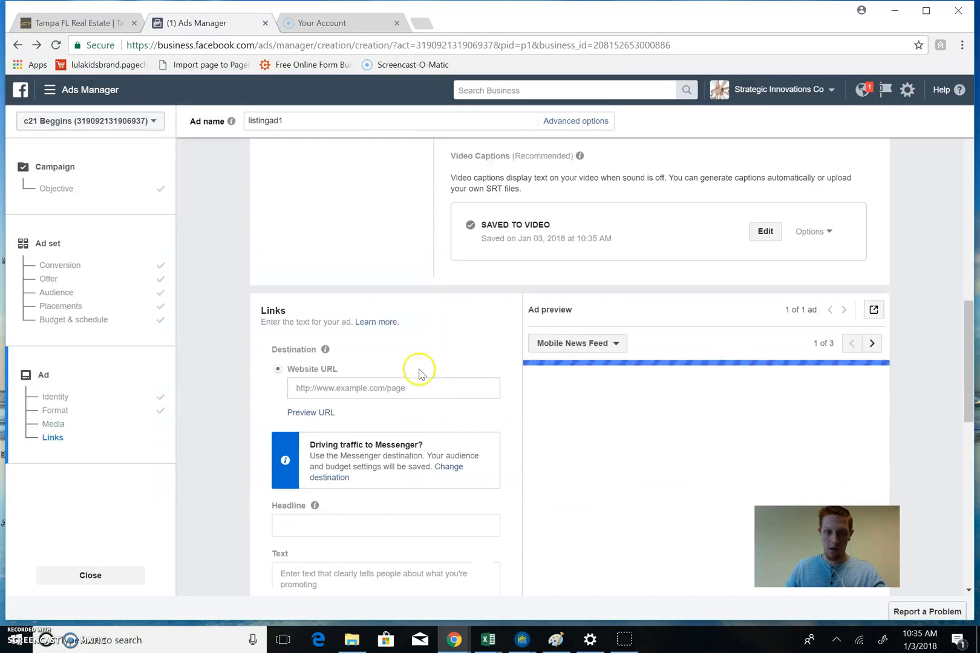
{"action": "scroll", "coordinate": [420, 373], "scroll_direction": "down", "scroll_amount": 2}
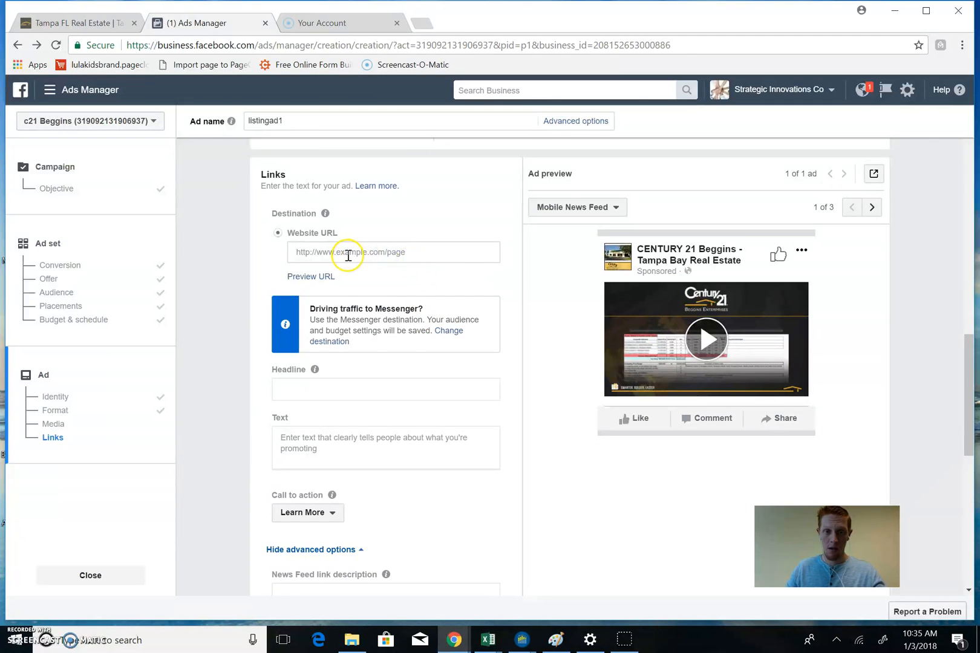
{"action": "left_click", "coordinate": [349, 255]}
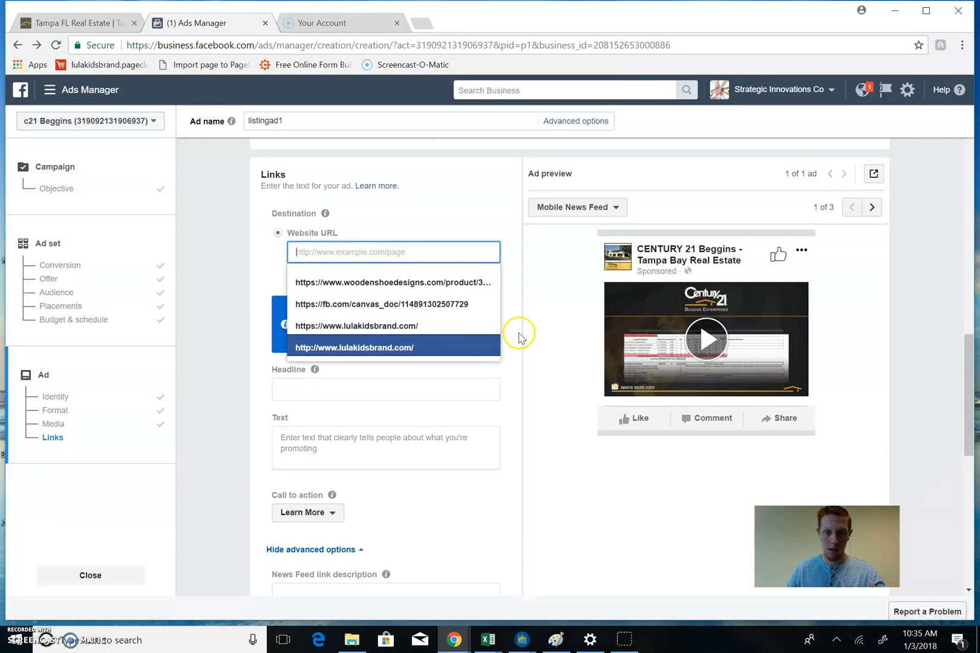
{"action": "left_click", "coordinate": [519, 334]}
{"action": "scroll", "coordinate": [425, 324], "scroll_direction": "down", "scroll_amount": 2}
{"action": "left_click", "coordinate": [355, 255]}
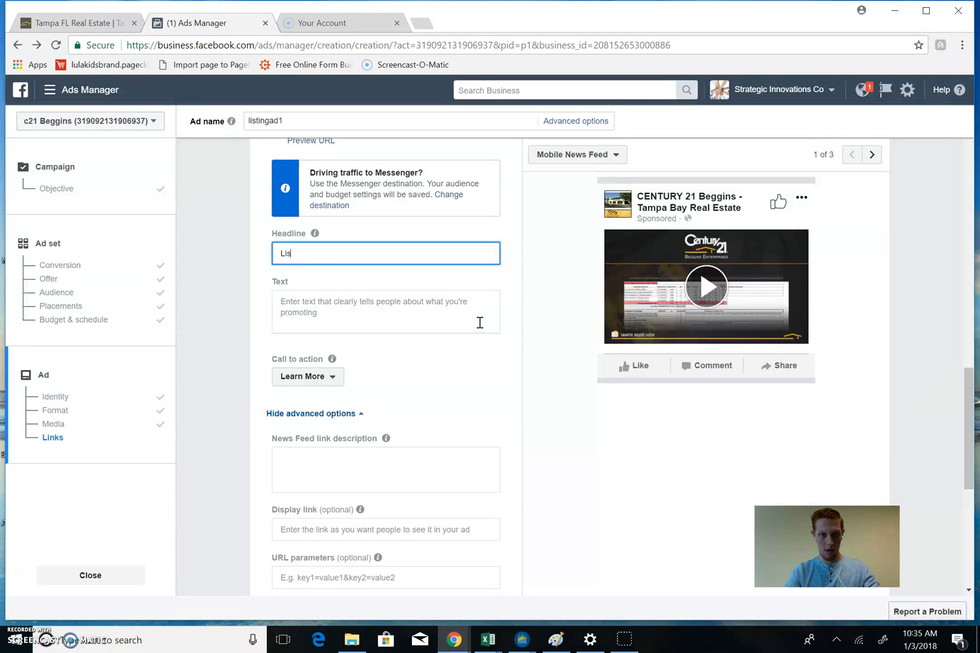
{"action": "type", "text": "List With Beggins"}
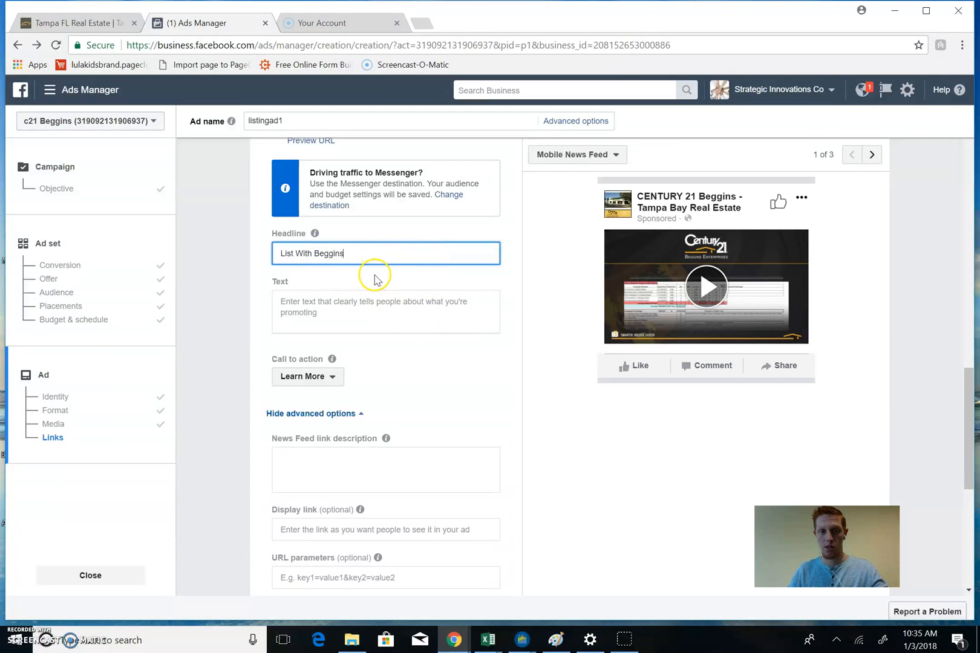
Set the ad text to "We have sold over 3,000 homes in the last 12 months. Let yous be th next one"
{"action": "left_click", "coordinate": [356, 306]}
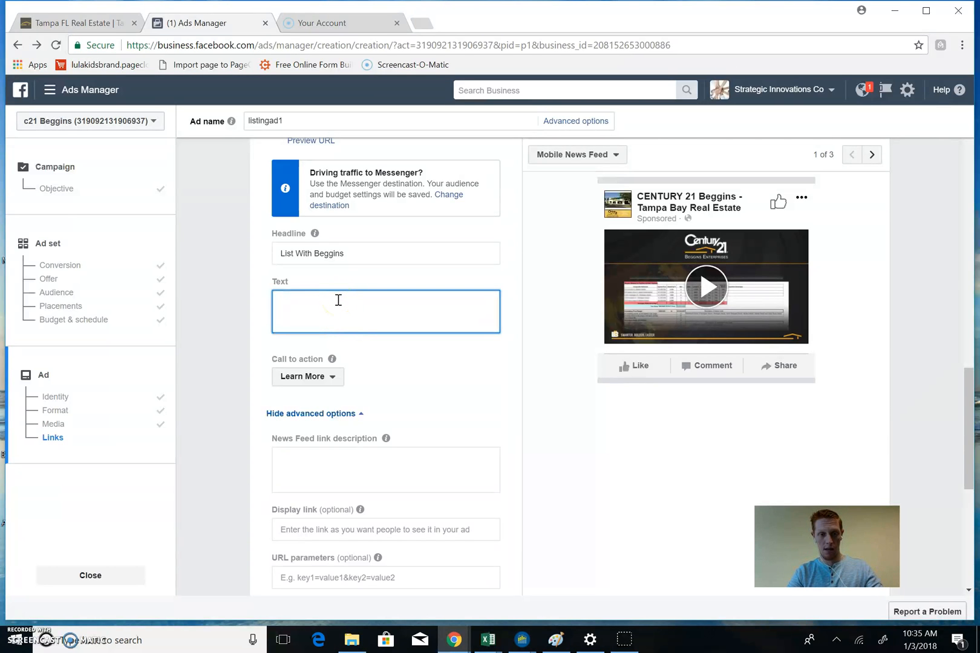
{"action": "left_click", "coordinate": [361, 309]}
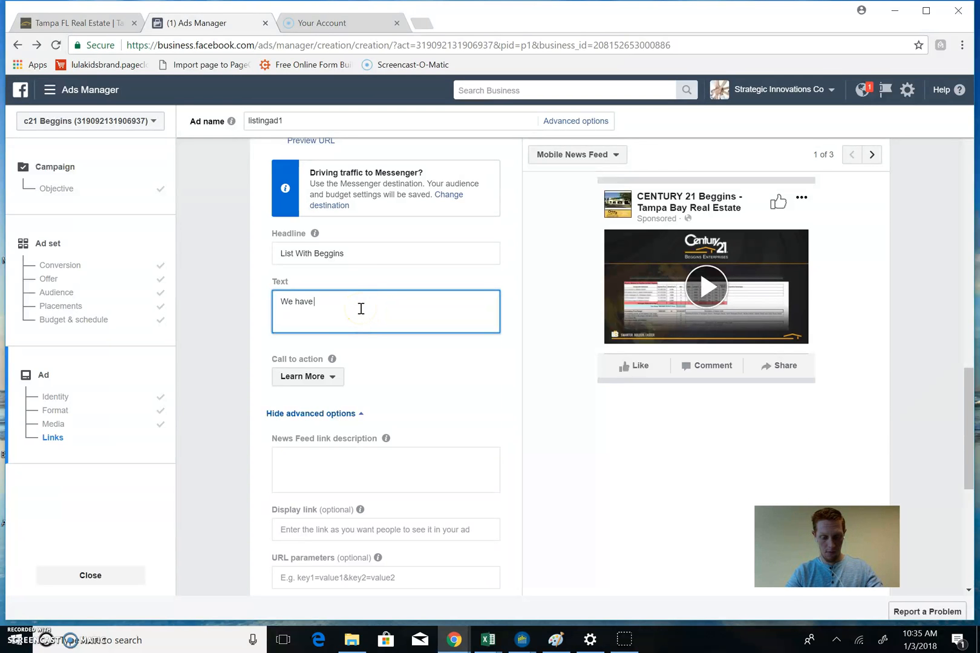
{"action": "type", "text": "We have sold over 3,000 homes in the last 12 months. Let yous b"}
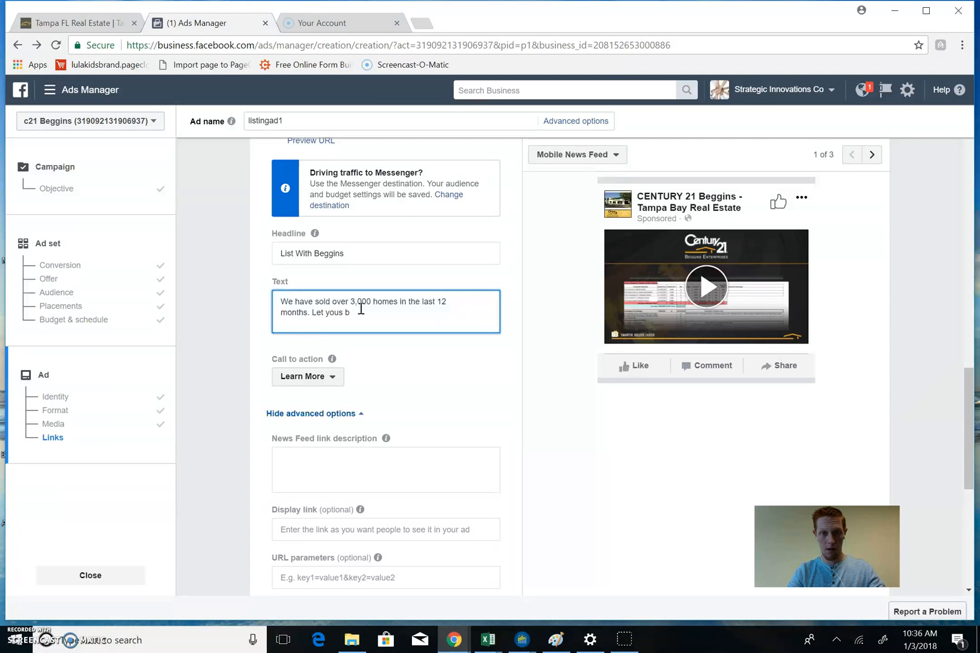
{"action": "type", "text": "e th"}
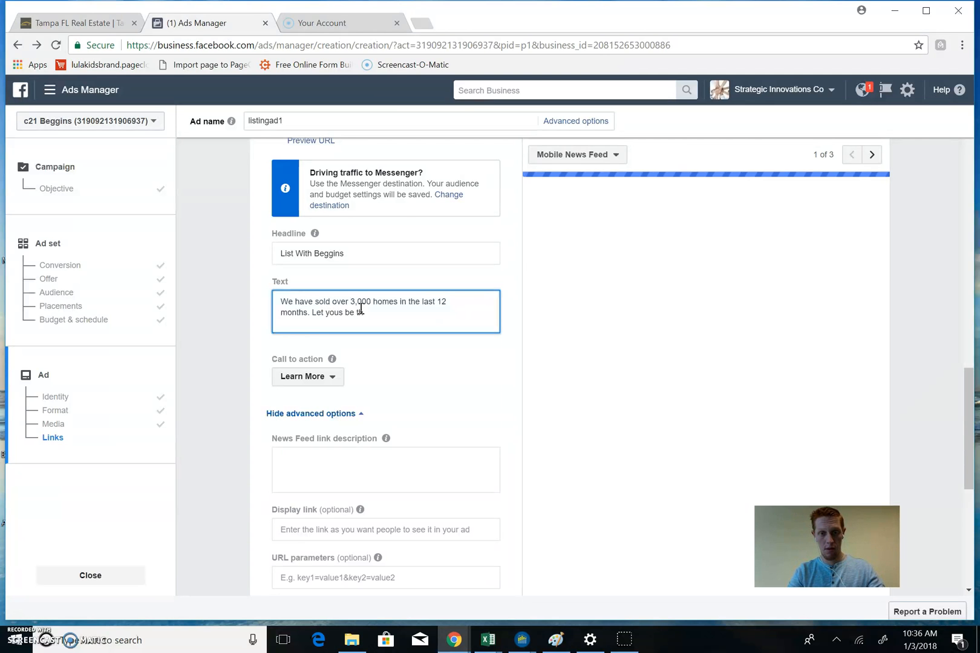
{"action": "type", "text": "e next one"}
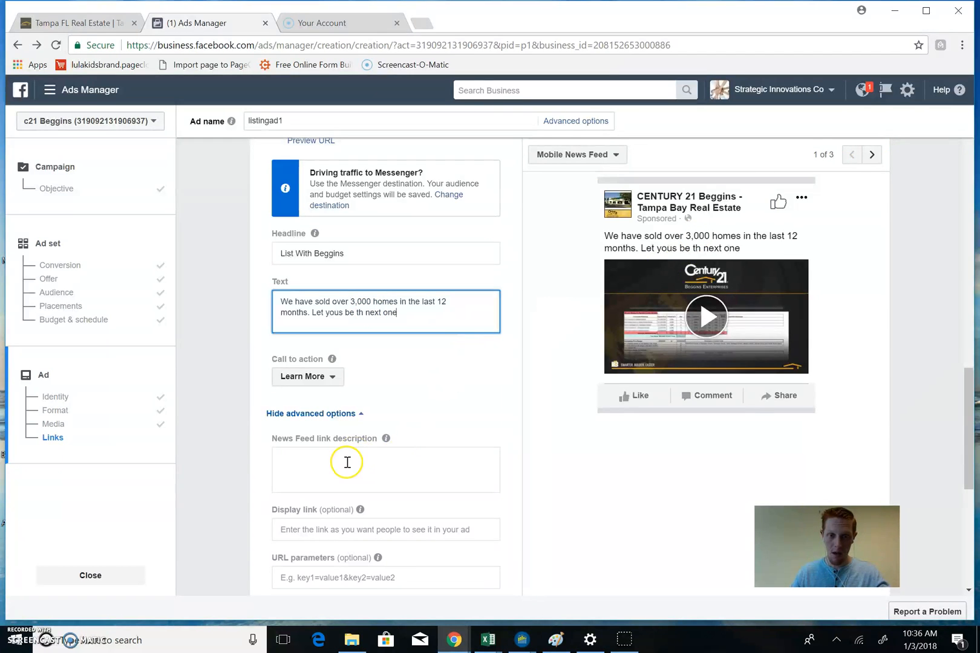
Look over the call to action, link description, display link, URL parameters and conversion tracking options of the ad
{"action": "scroll", "coordinate": [352, 474], "scroll_direction": "down", "scroll_amount": 1}
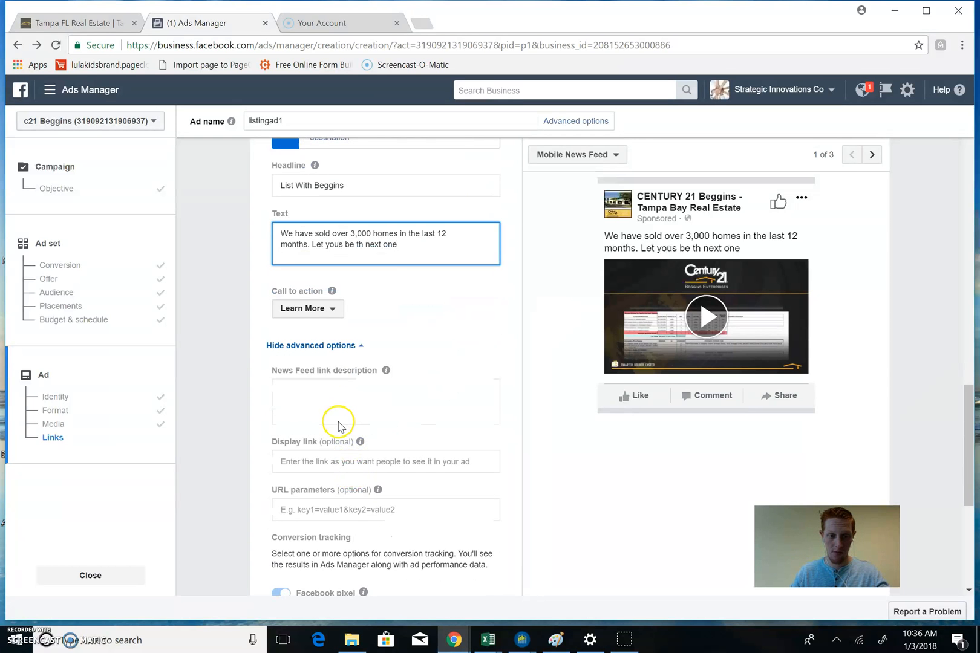
{"action": "scroll", "coordinate": [303, 460], "scroll_direction": "down", "scroll_amount": 1}
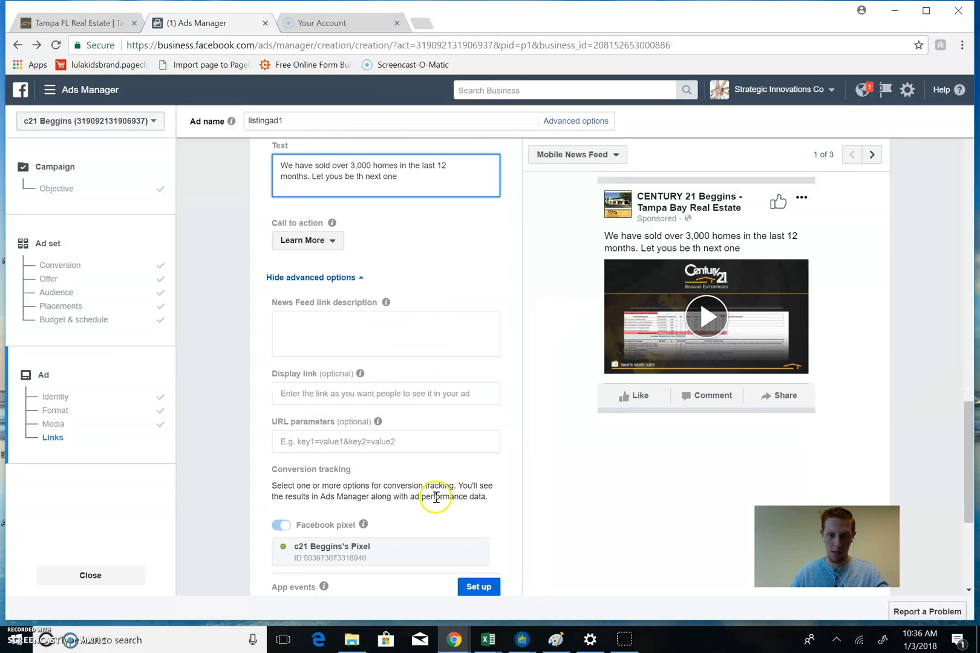
{"action": "scroll", "coordinate": [472, 526], "scroll_direction": "down", "scroll_amount": 3}
{"action": "scroll", "coordinate": [490, 560], "scroll_direction": "down", "scroll_amount": 1}
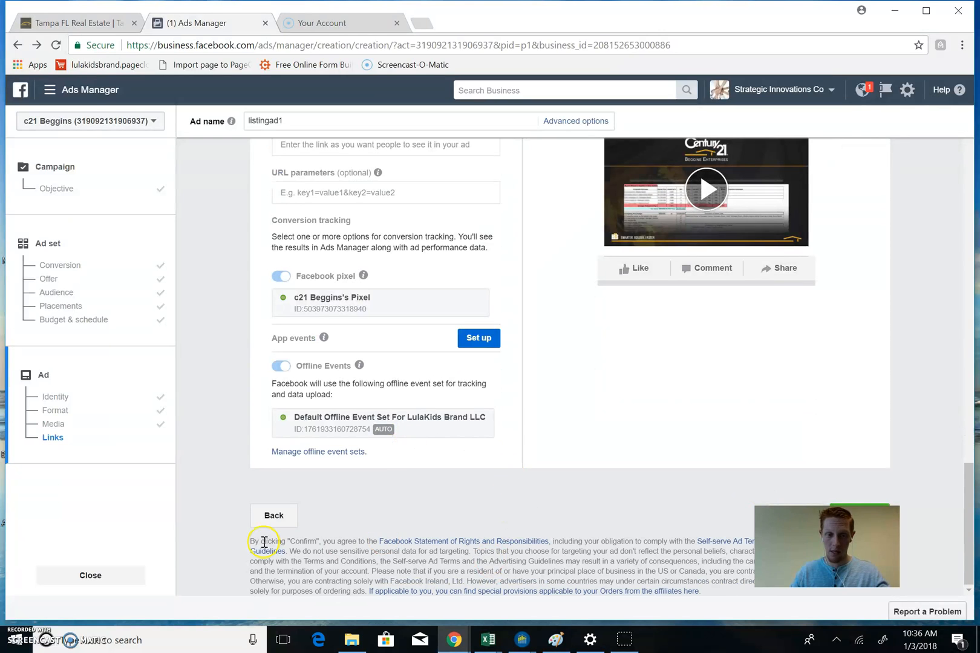